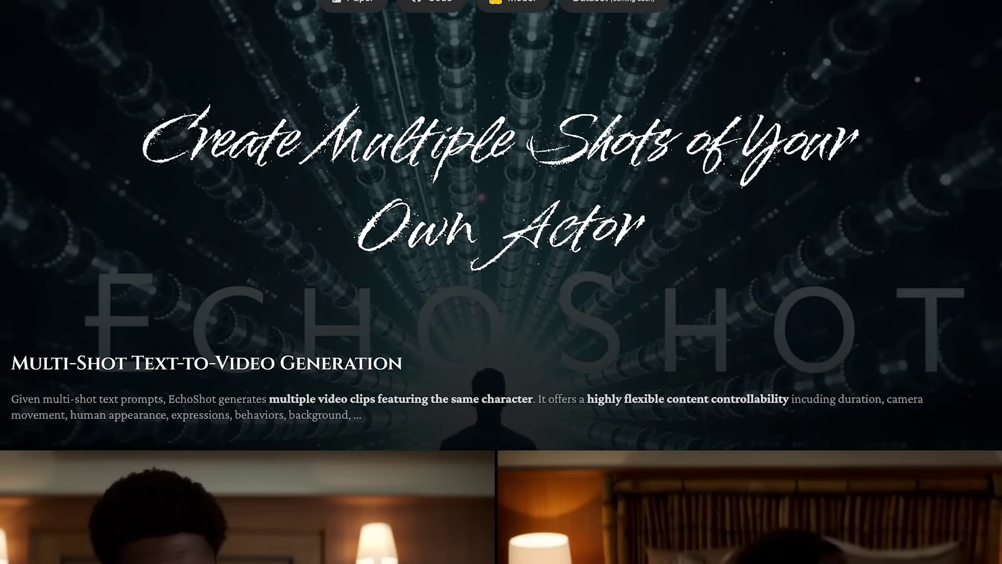
{"action": "scroll", "coordinate": [501, 282], "scroll_direction": "down", "scroll_amount": 3}
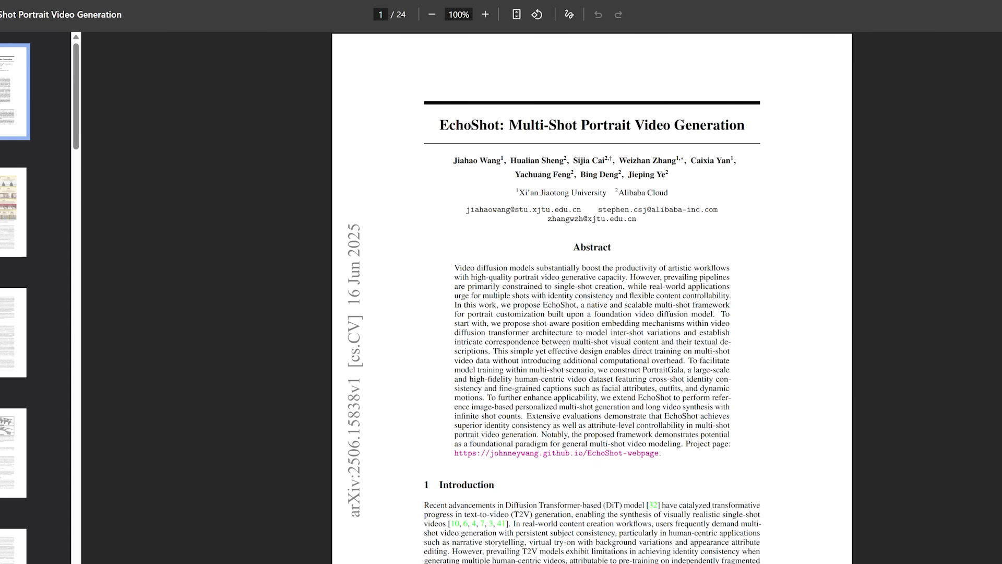
Scroll the EchoShot arXiv PDF past the abstract to Figure 1 on page 2
{"action": "scroll", "coordinate": [592, 298], "scroll_direction": "down", "scroll_amount": 10}
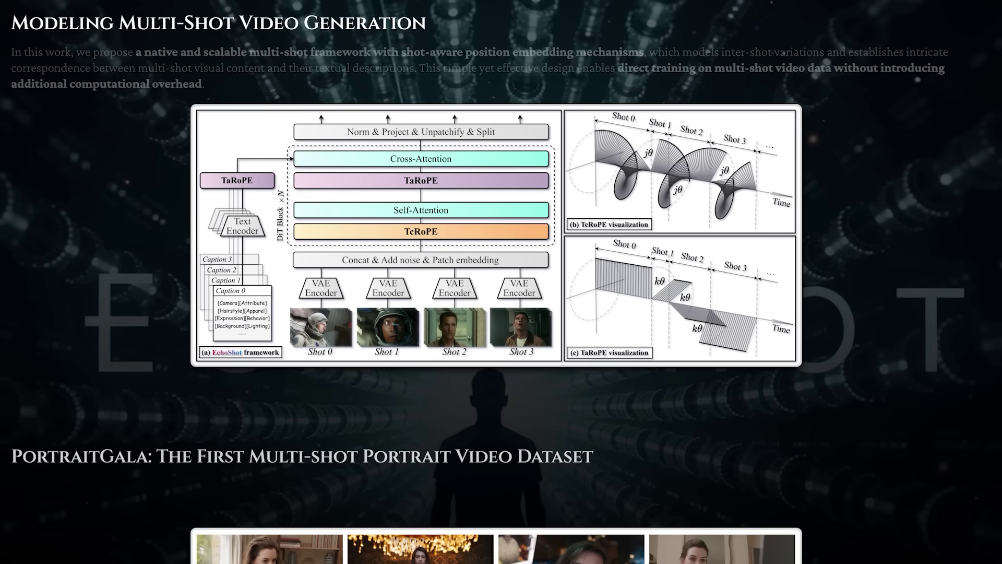
{"action": "scroll", "coordinate": [496, 292], "scroll_direction": "down", "scroll_amount": 1}
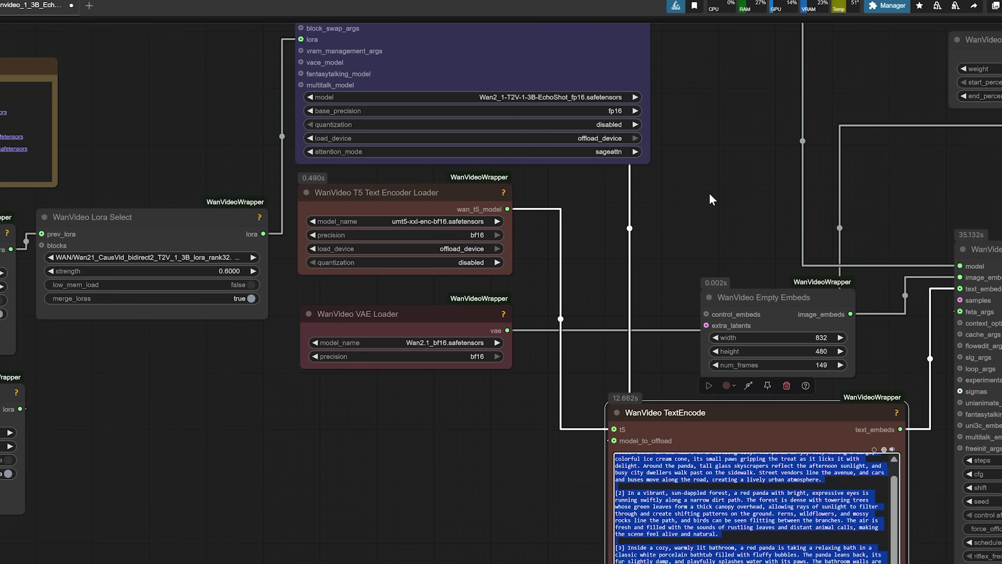
Bring the sampler and video preview into view and select the whole multi-shot prompt text
{"action": "left_click_drag", "start_coordinate": [710, 203], "coordinate": [256, 58]}
{"action": "left_click_drag", "start_coordinate": [949, 120], "coordinate": [667, 36]}
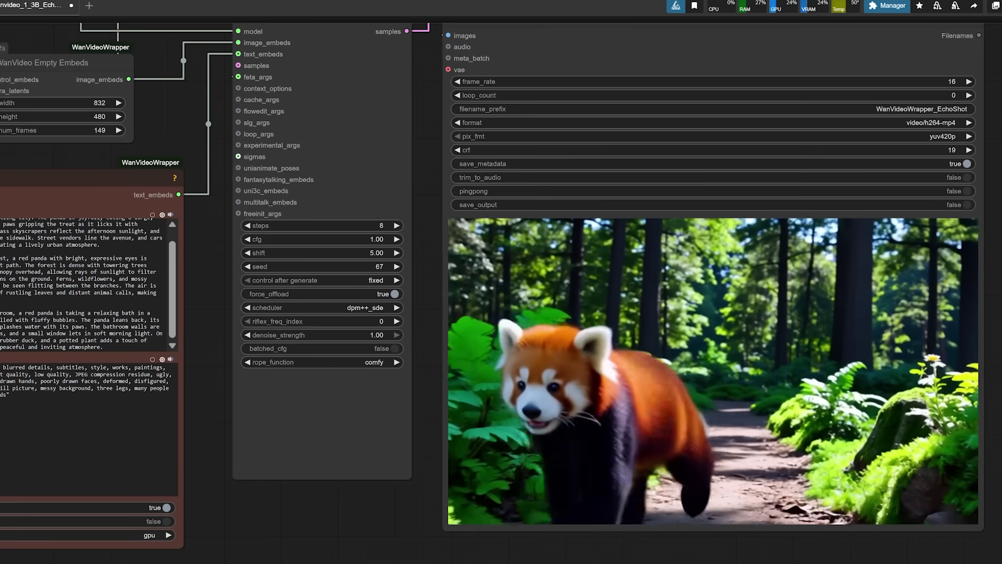
{"action": "scroll", "coordinate": [991, 342], "scroll_direction": "down", "scroll_amount": 1}
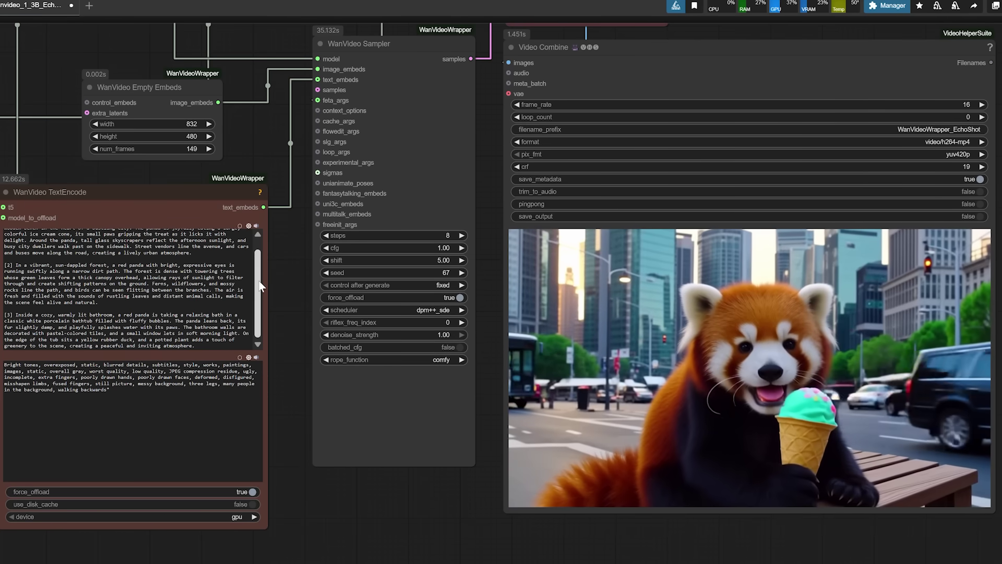
{"action": "left_click", "coordinate": [255, 266]}
{"action": "key", "text": "ctrl+a"}
{"action": "left_click", "coordinate": [253, 265]}
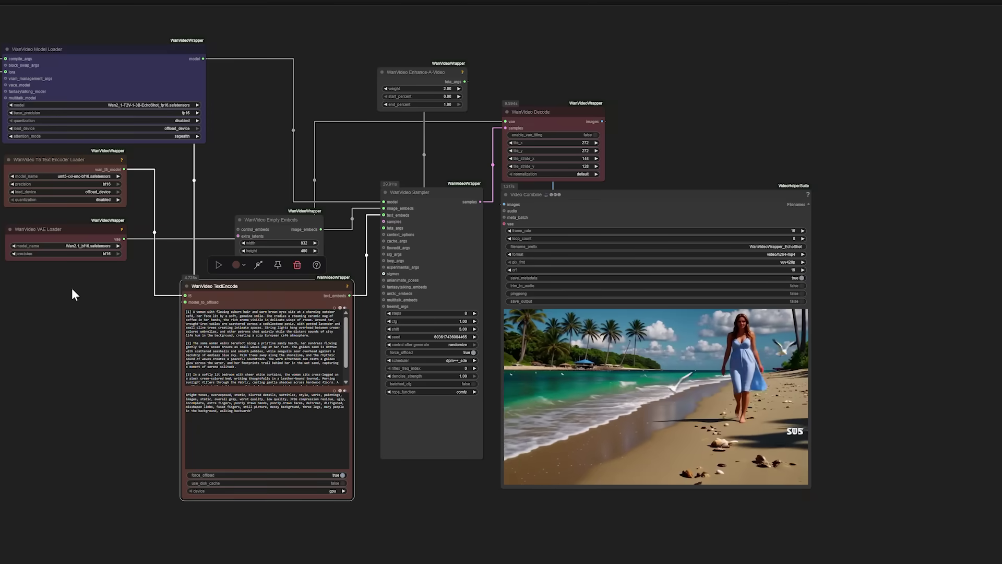
Zoom onto the TextEncode node and highlight the woman's café, beach and bedroom prompt
{"action": "scroll", "coordinate": [114, 351], "scroll_direction": "up", "scroll_amount": 4}
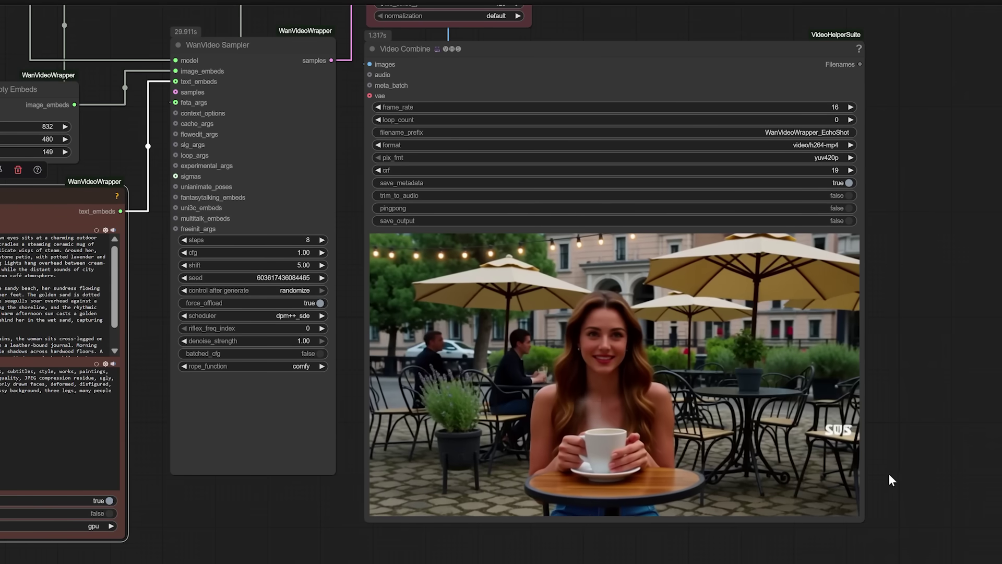
{"action": "scroll", "coordinate": [980, 470], "scroll_direction": "up", "scroll_amount": 5}
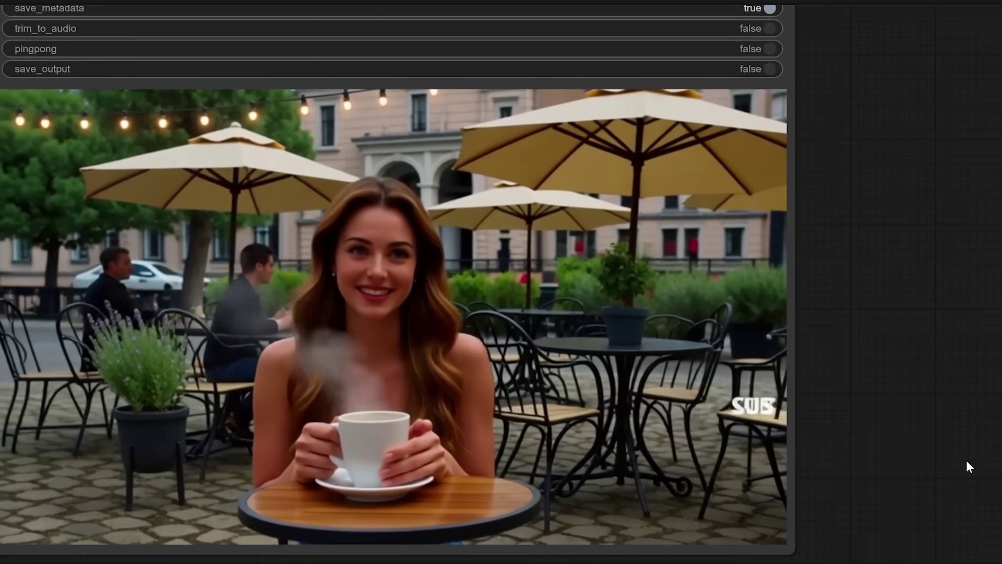
{"action": "scroll", "coordinate": [965, 459], "scroll_direction": "down", "scroll_amount": 1}
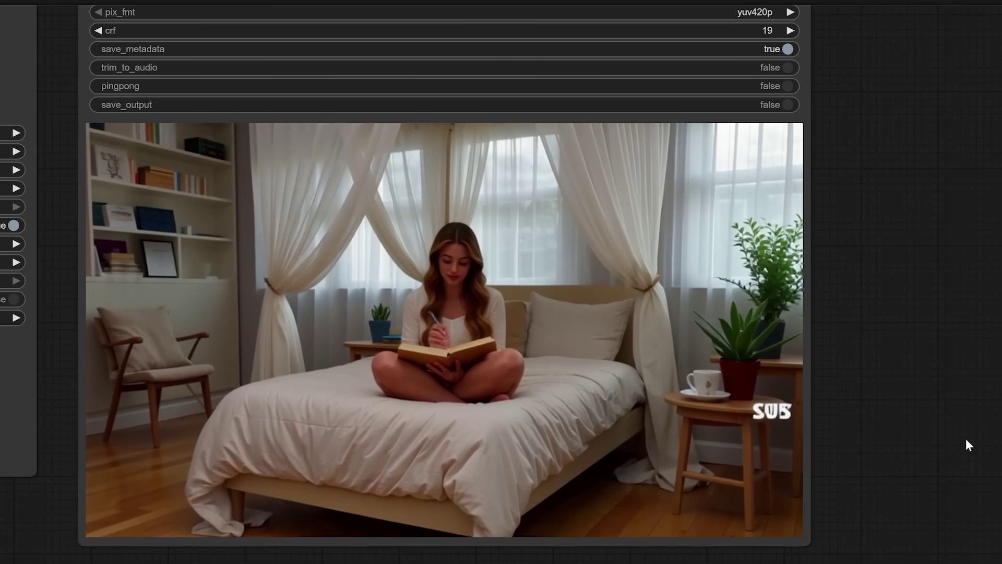
{"action": "scroll", "coordinate": [966, 444], "scroll_direction": "down", "scroll_amount": 2}
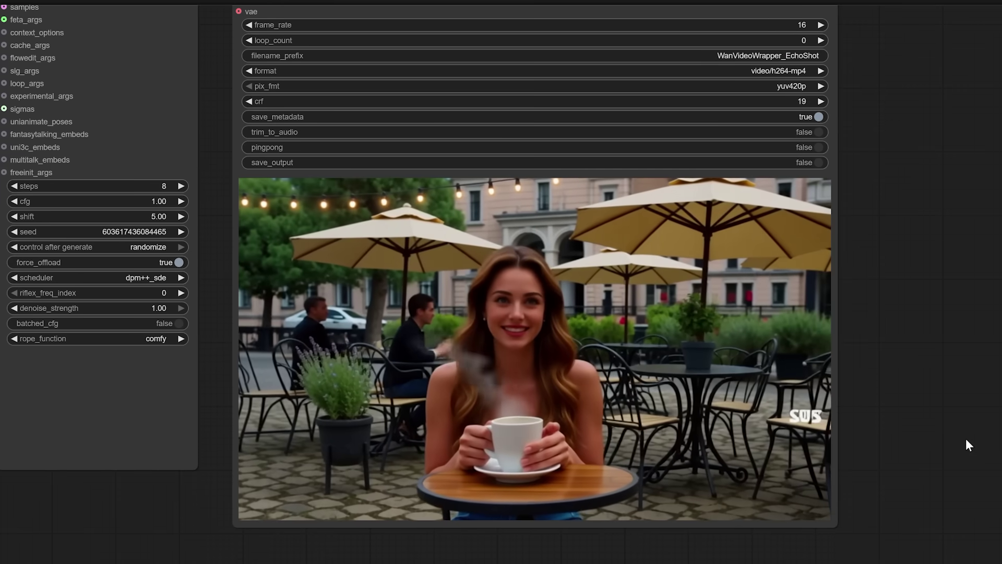
{"action": "scroll", "coordinate": [965, 438], "scroll_direction": "down", "scroll_amount": 3}
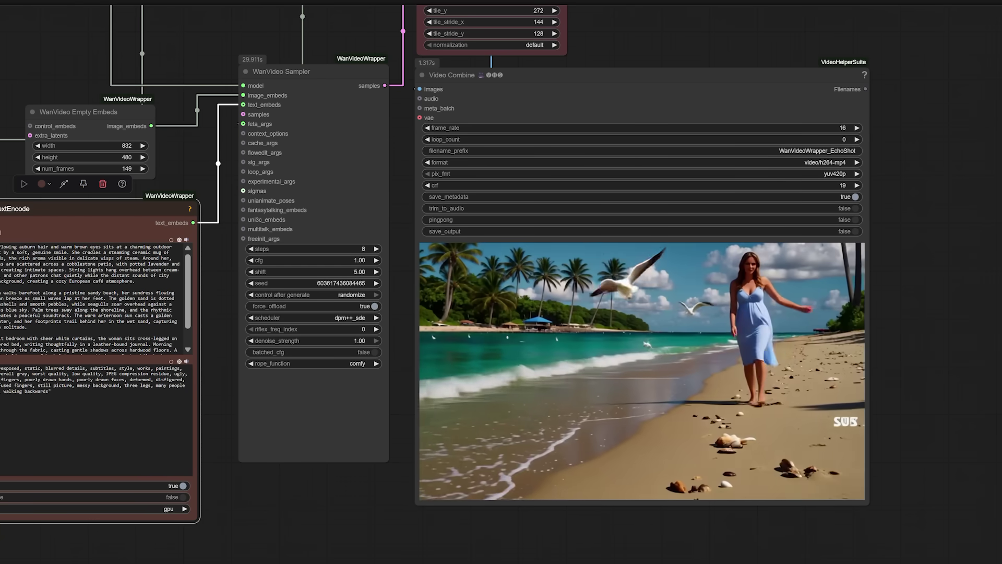
{"action": "left_click_drag", "start_coordinate": [5, 246], "coordinate": [50, 361]}
{"action": "left_click", "coordinate": [111, 349]}
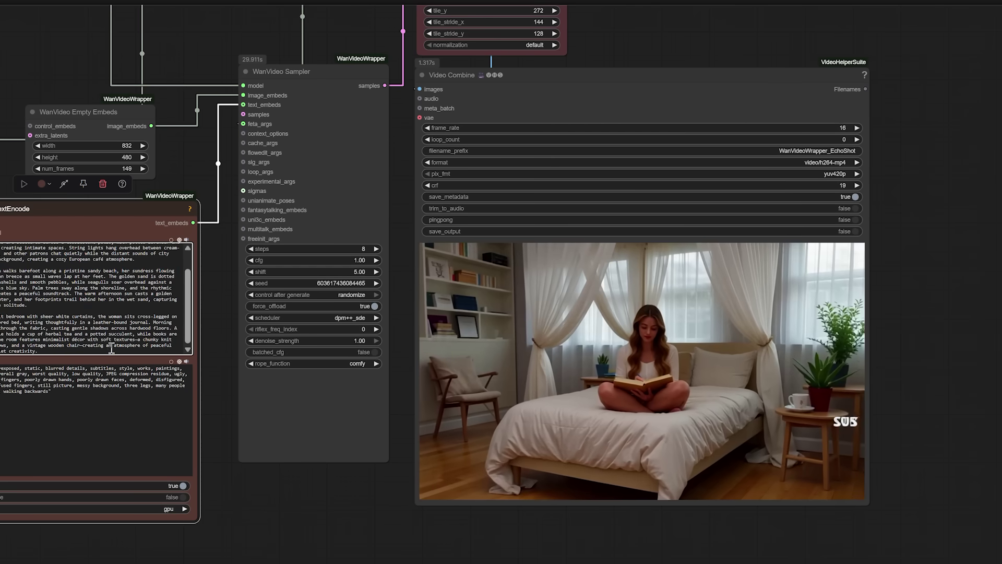
{"action": "left_click", "coordinate": [214, 311]}
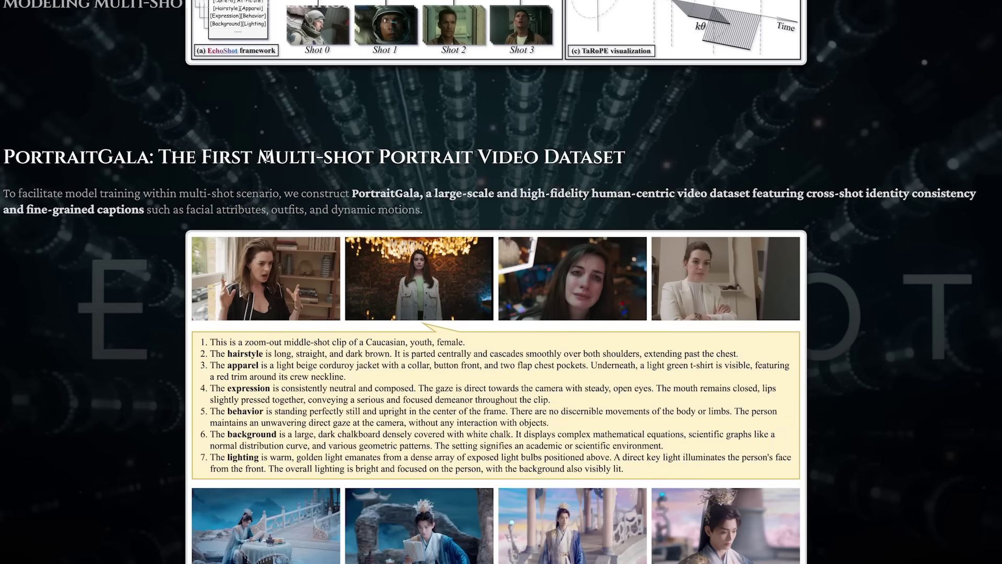
Scroll the EchoShot page to the PortraitGala portrait clip grid and seven-point caption example
{"action": "scroll", "coordinate": [266, 156], "scroll_direction": "down", "scroll_amount": 2}
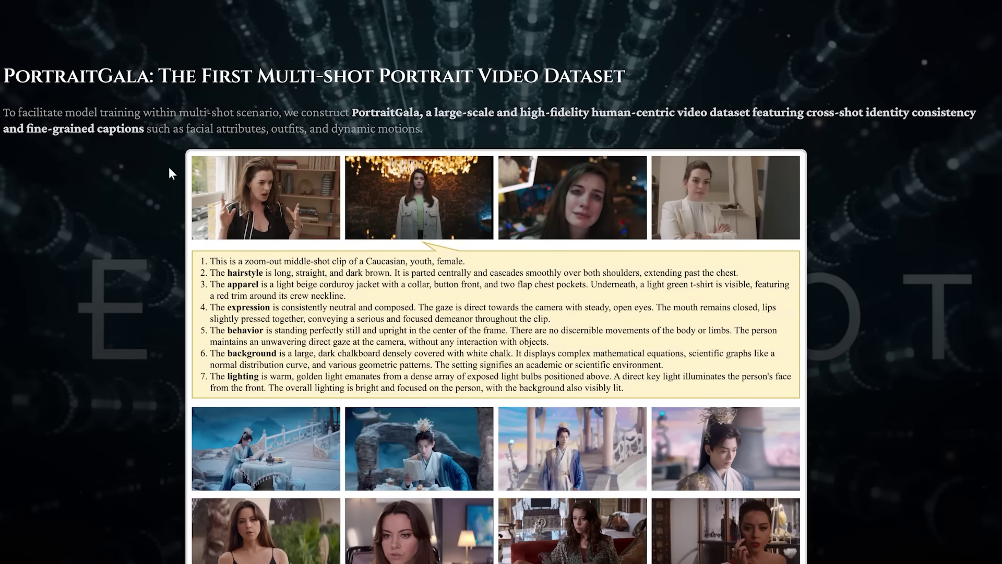
{"action": "scroll", "coordinate": [158, 201], "scroll_direction": "down", "scroll_amount": 1}
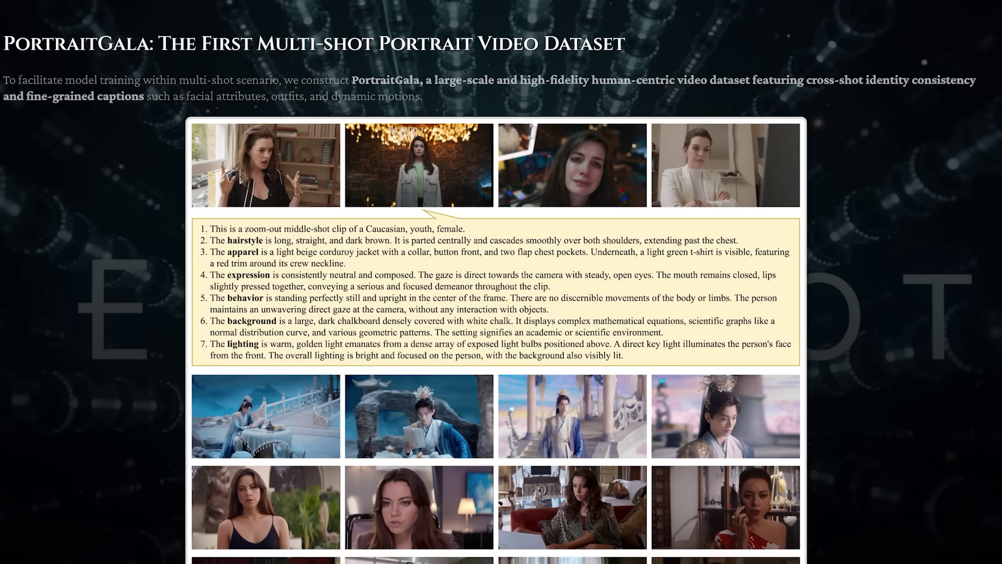
{"action": "scroll", "coordinate": [495, 292], "scroll_direction": "down", "scroll_amount": 3}
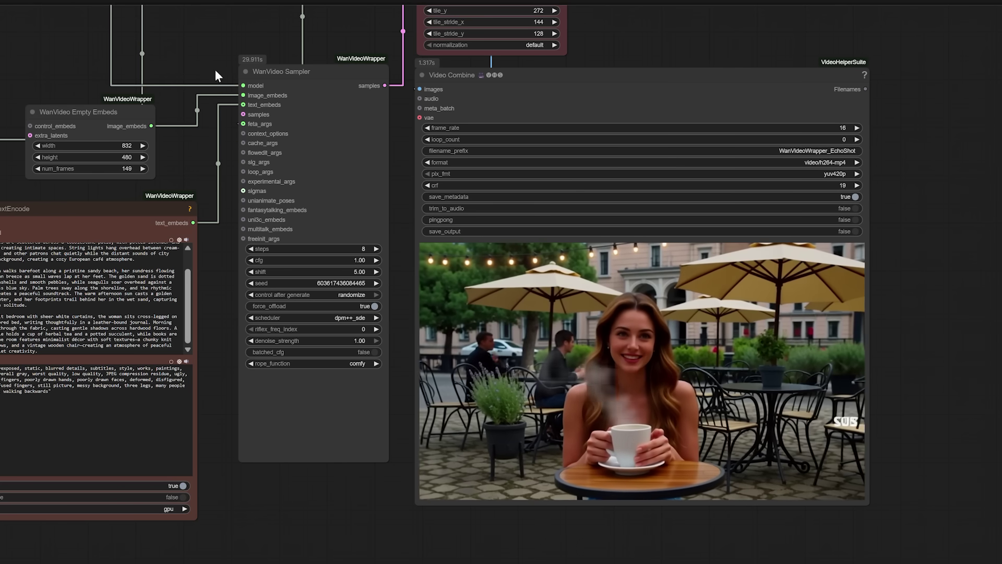
Navigate the canvas to the umt5-xxl-enc-bf16 T5 encoder loader and Wan2.1_bf16 VAE loader
{"action": "left_click_drag", "start_coordinate": [215, 58], "coordinate": [672, 168]}
{"action": "scroll", "coordinate": [471, 235], "scroll_direction": "down", "scroll_amount": 3}
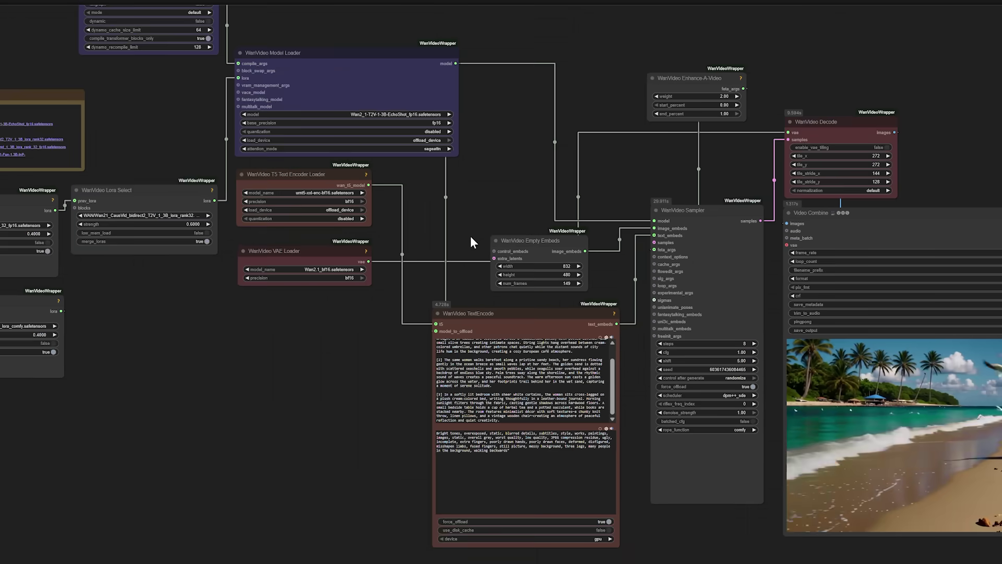
{"action": "left_click_drag", "start_coordinate": [471, 181], "coordinate": [763, 238]}
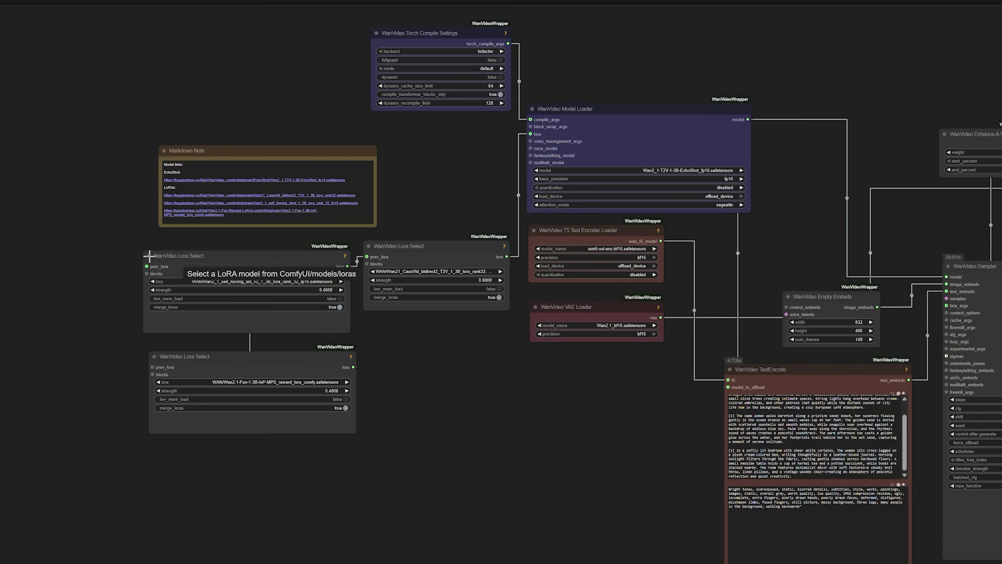
{"action": "scroll", "coordinate": [737, 141], "scroll_direction": "up", "scroll_amount": 2}
{"action": "scroll", "coordinate": [738, 142], "scroll_direction": "up", "scroll_amount": 5}
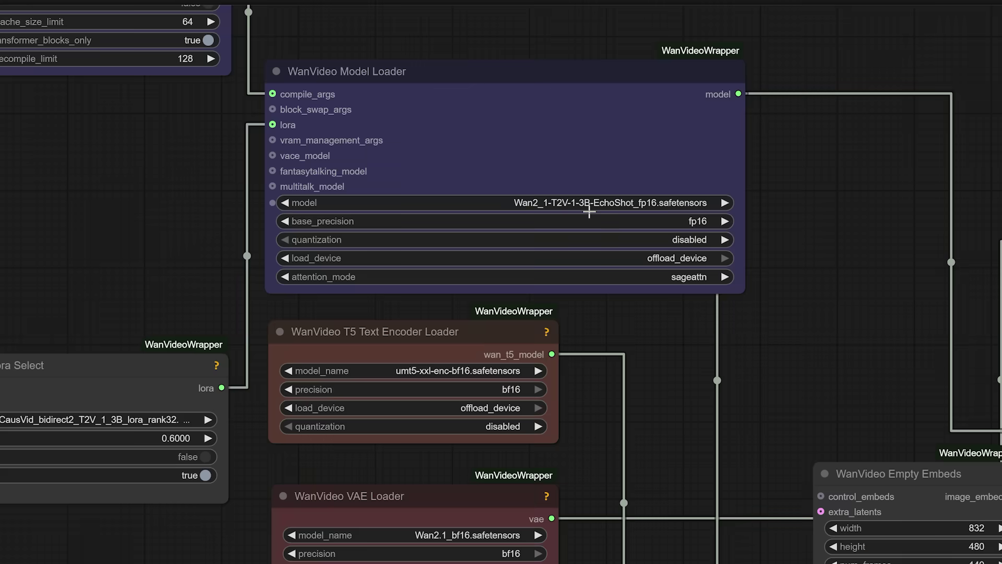
{"action": "scroll", "coordinate": [595, 206], "scroll_direction": "up", "scroll_amount": 2}
{"action": "scroll", "coordinate": [594, 206], "scroll_direction": "down", "scroll_amount": 2}
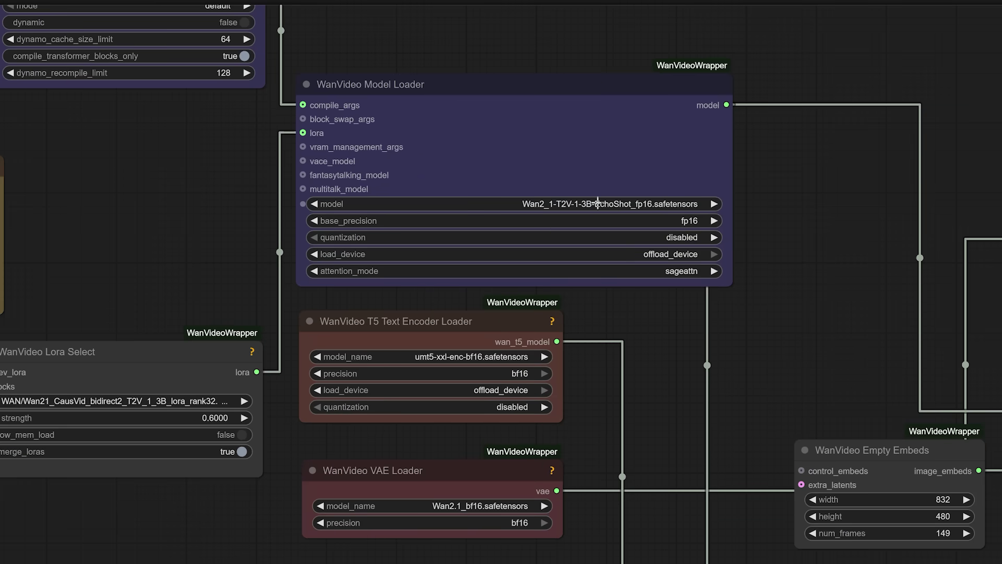
{"action": "scroll", "coordinate": [592, 208], "scroll_direction": "up", "scroll_amount": 6}
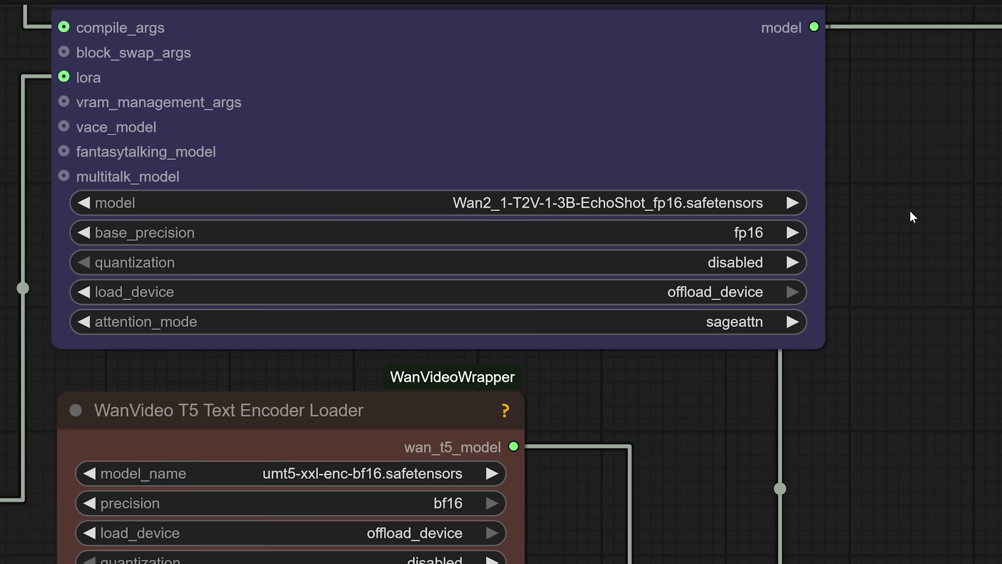
{"action": "scroll", "coordinate": [909, 211], "scroll_direction": "down", "scroll_amount": 6}
{"action": "scroll", "coordinate": [713, 503], "scroll_direction": "down", "scroll_amount": 5}
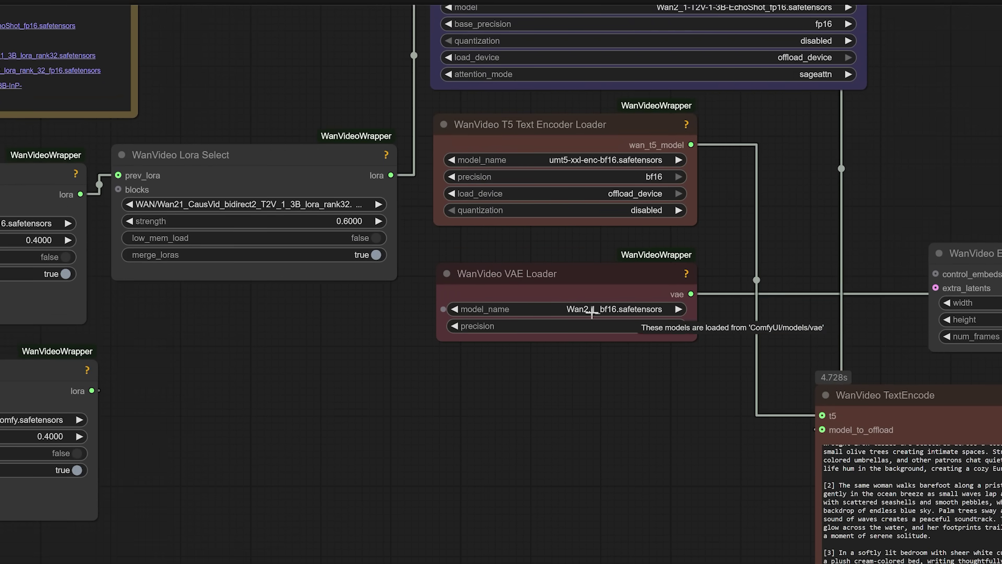
{"action": "scroll", "coordinate": [416, 356], "scroll_direction": "left", "scroll_amount": 5}
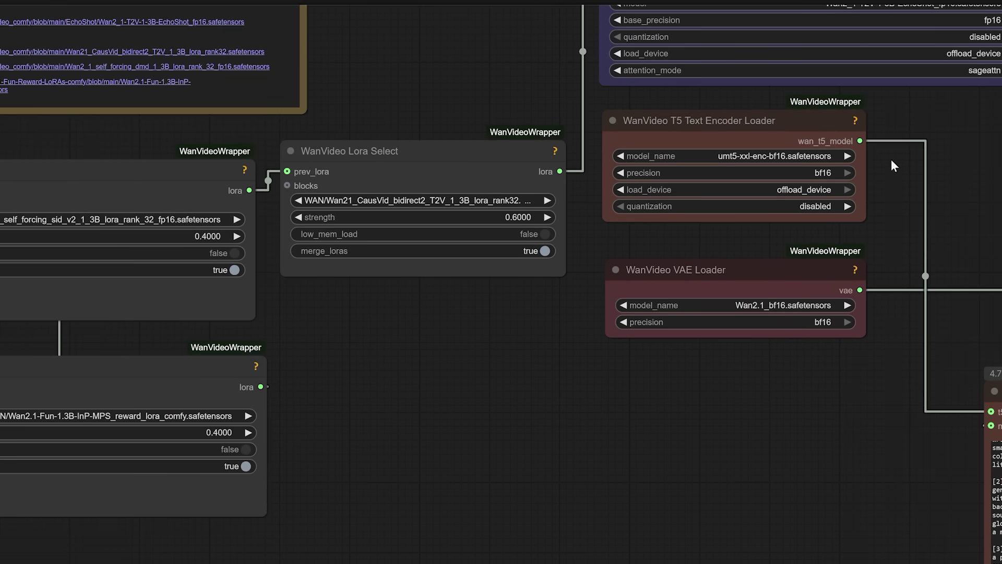
{"action": "scroll", "coordinate": [814, 153], "scroll_direction": "up", "scroll_amount": 4}
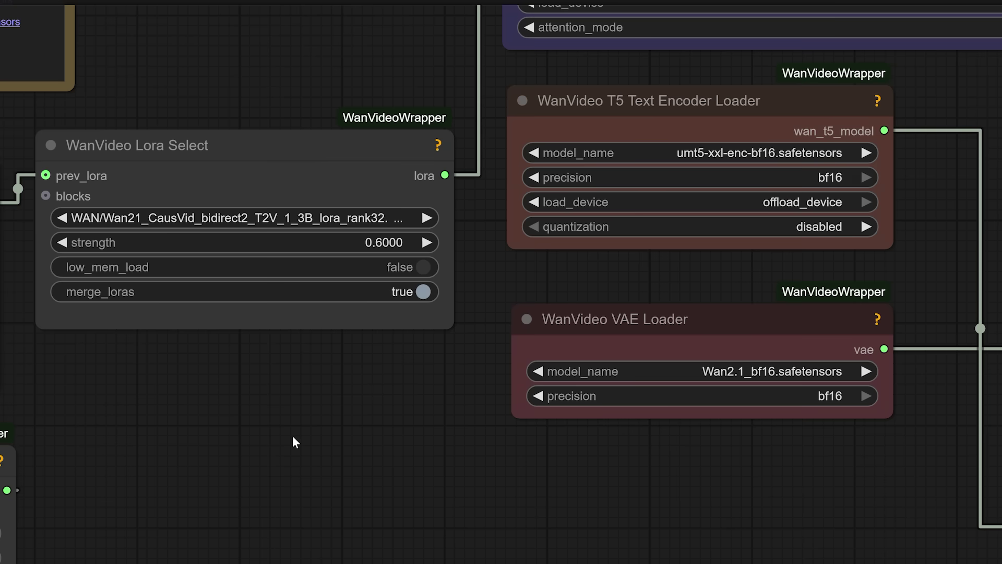
Point out the CausVid LoRA at 0.6 and the self-forcing and MPS reward LoRAs at 0.4
{"action": "scroll", "coordinate": [293, 436], "scroll_direction": "down", "scroll_amount": 1}
{"action": "left_click_drag", "start_coordinate": [226, 443], "coordinate": [686, 355]}
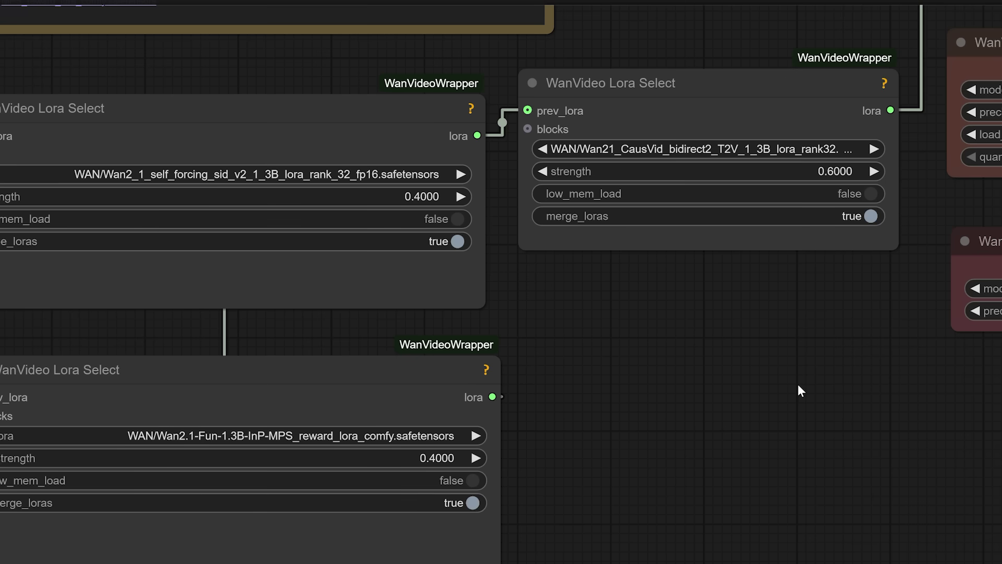
{"action": "left_click", "coordinate": [774, 85]}
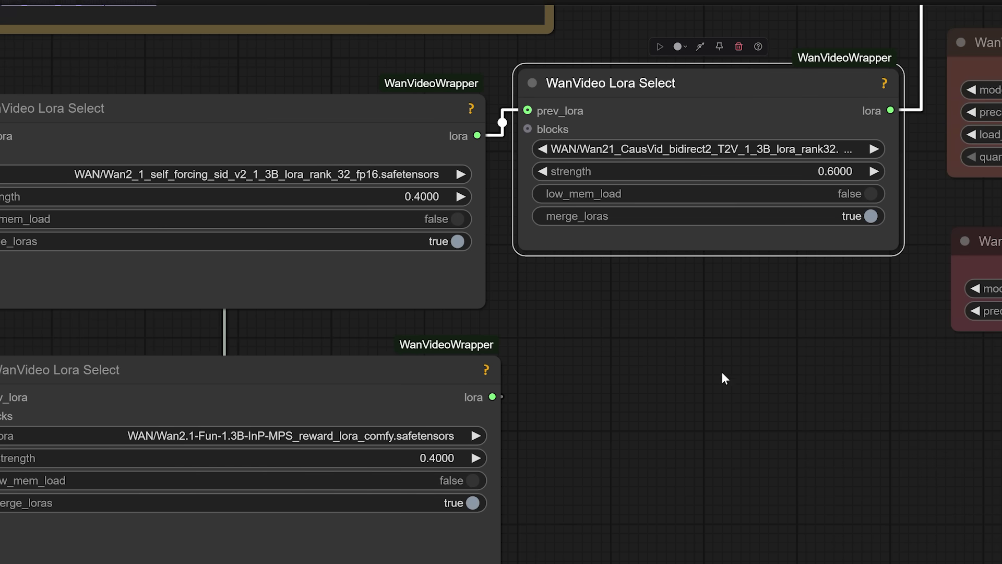
{"action": "left_click", "coordinate": [351, 105]}
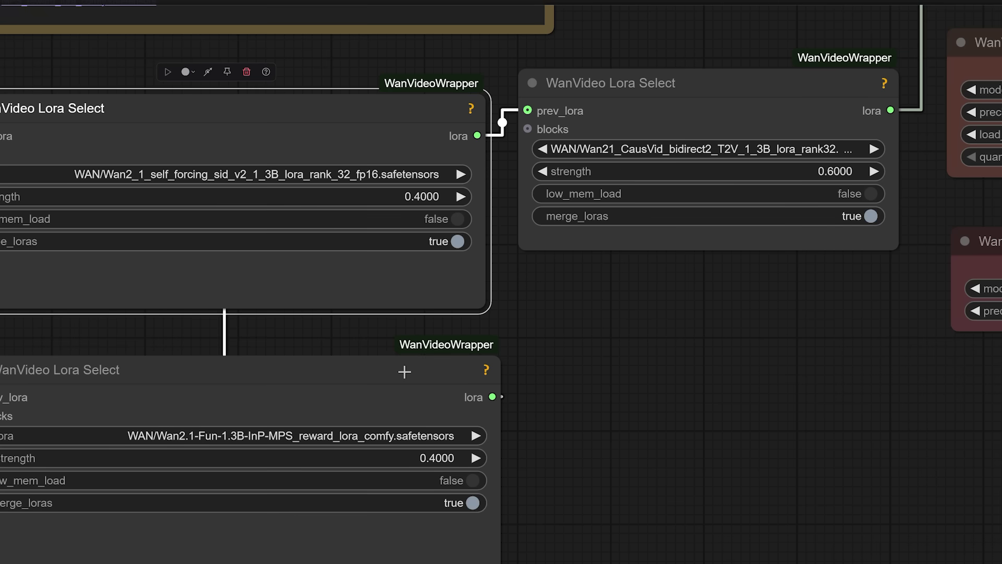
{"action": "left_click", "coordinate": [401, 373]}
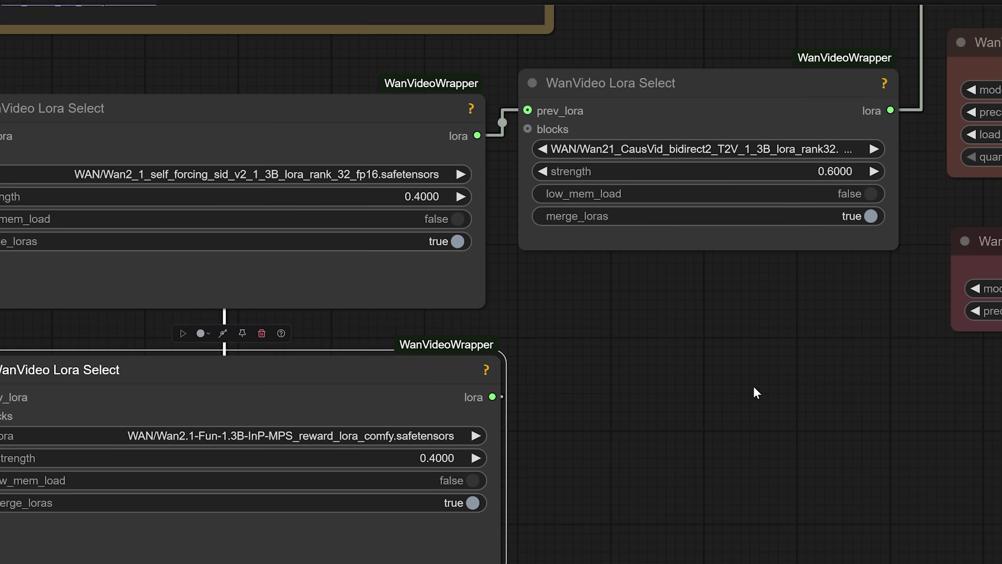
Show the Markdown Note's raw Hugging Face download links for the EchoShot model and LoRAs
{"action": "scroll", "coordinate": [752, 395], "scroll_direction": "down", "scroll_amount": 3}
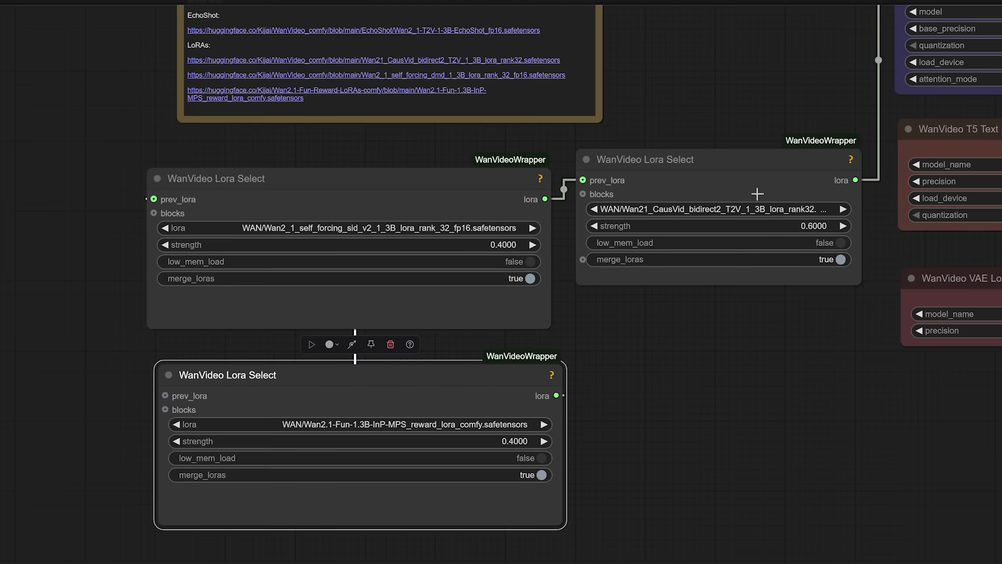
{"action": "left_click_drag", "start_coordinate": [736, 78], "coordinate": [737, 185]}
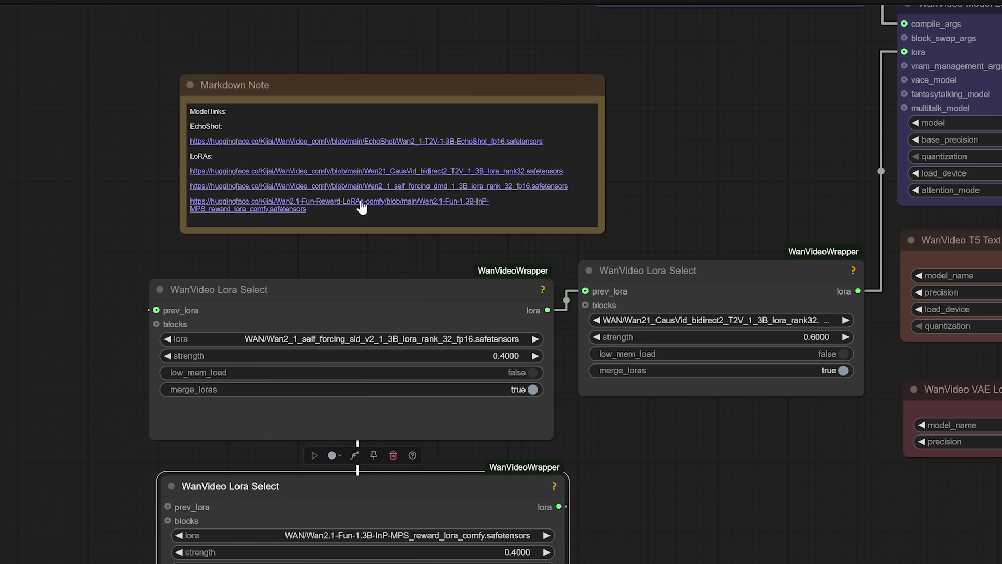
{"action": "double_click", "coordinate": [321, 221]}
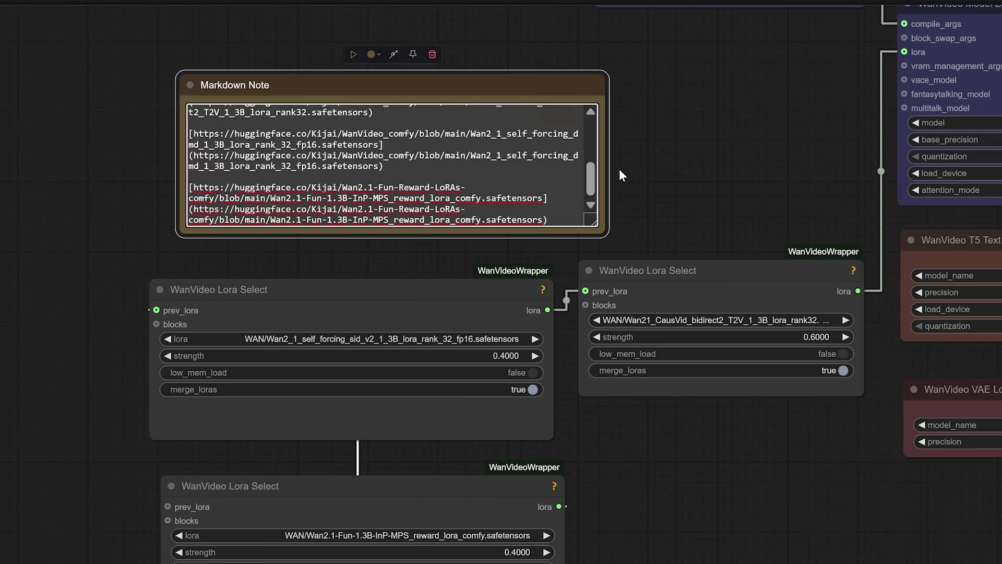
{"action": "left_click", "coordinate": [699, 170]}
{"action": "scroll", "coordinate": [771, 191], "scroll_direction": "down", "scroll_amount": 2}
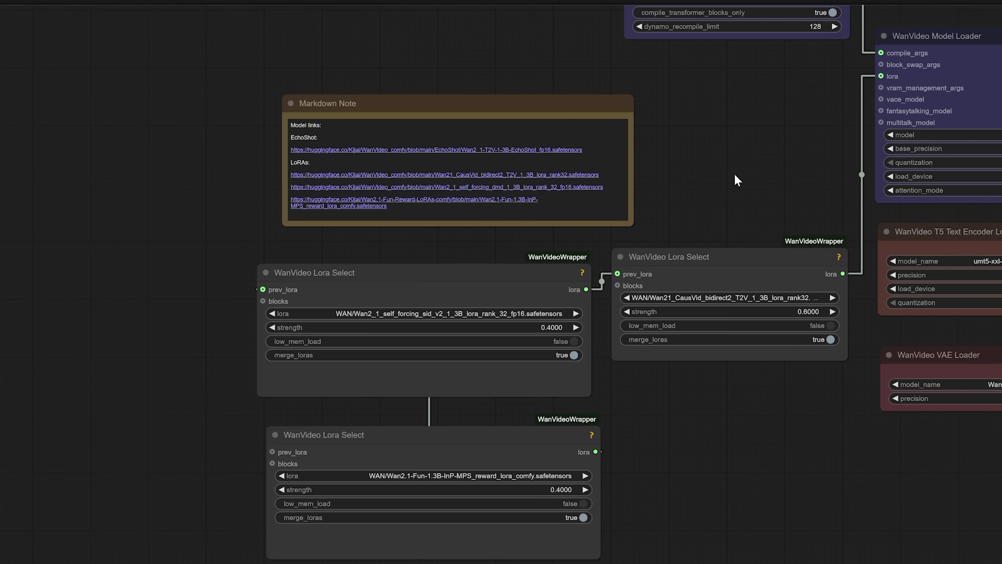
{"action": "left_click_drag", "start_coordinate": [750, 161], "coordinate": [396, 169]}
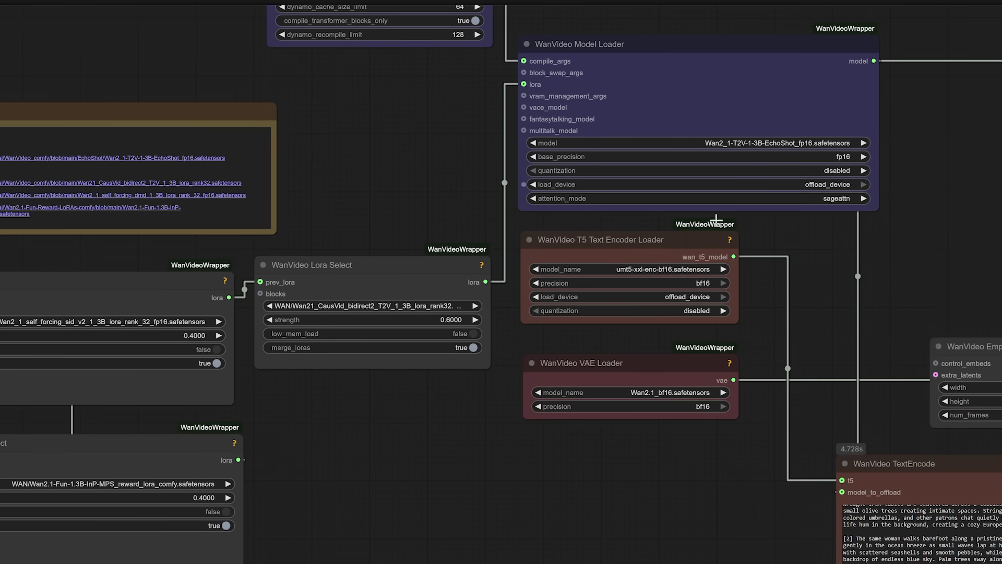
{"action": "left_click_drag", "start_coordinate": [958, 254], "coordinate": [542, 89]}
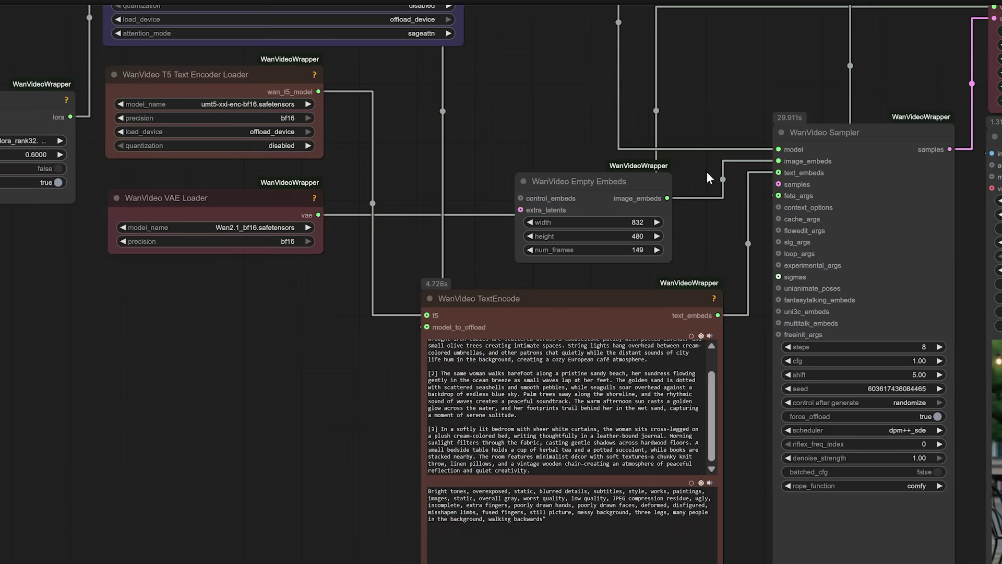
{"action": "left_click_drag", "start_coordinate": [718, 248], "coordinate": [434, 135]}
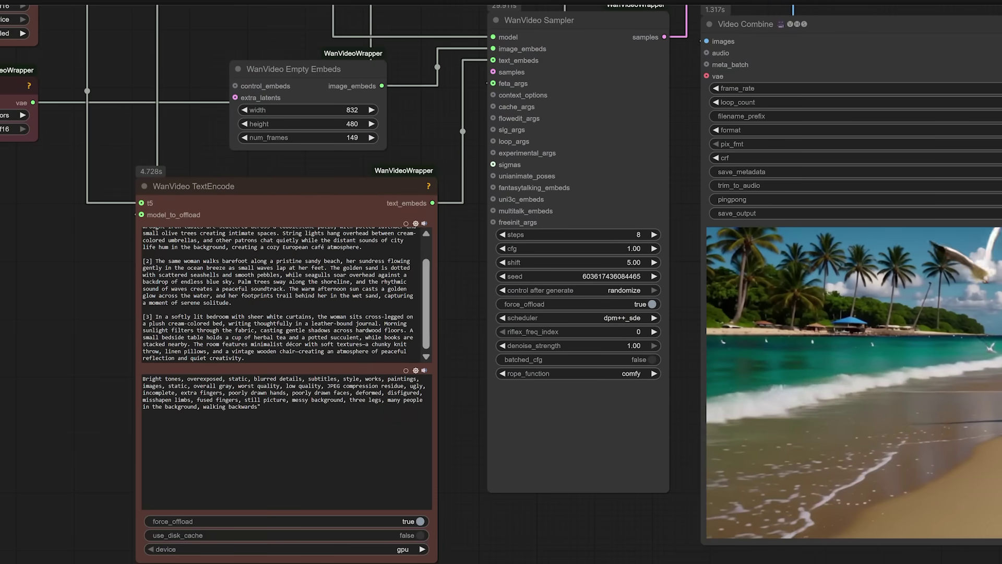
{"action": "key", "text": "ctrl+Return"}
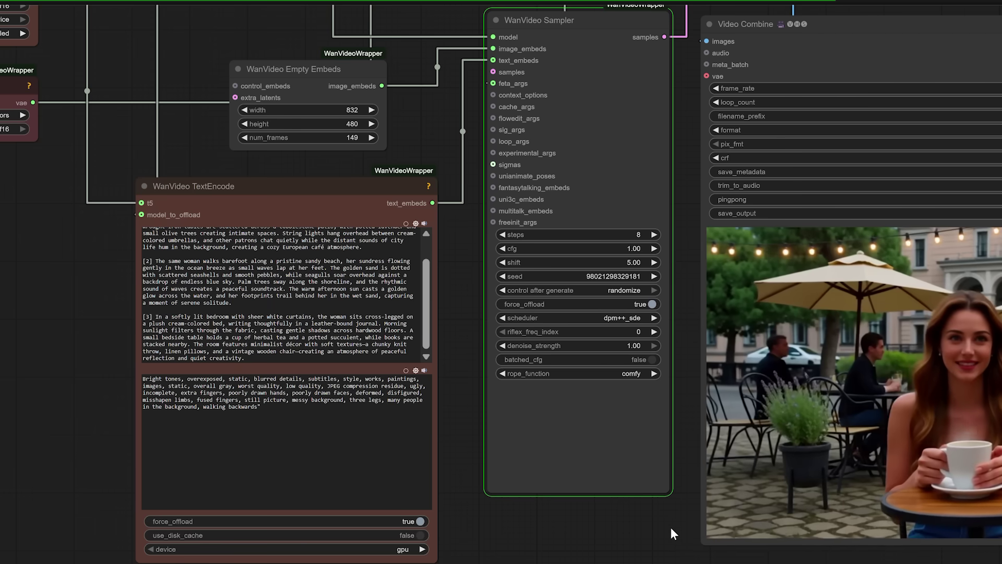
{"action": "left_click_drag", "start_coordinate": [675, 525], "coordinate": [492, 522]}
Check the console log showing 149 frames sampled at 832x480, then return to ComfyUI
{"action": "left_click", "coordinate": [605, 522]}
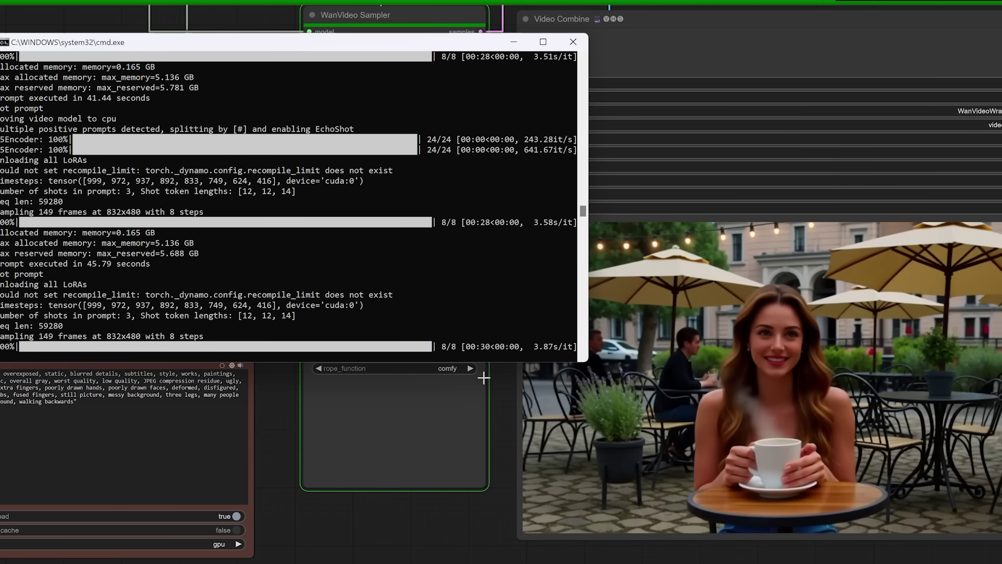
{"action": "left_click", "coordinate": [509, 414]}
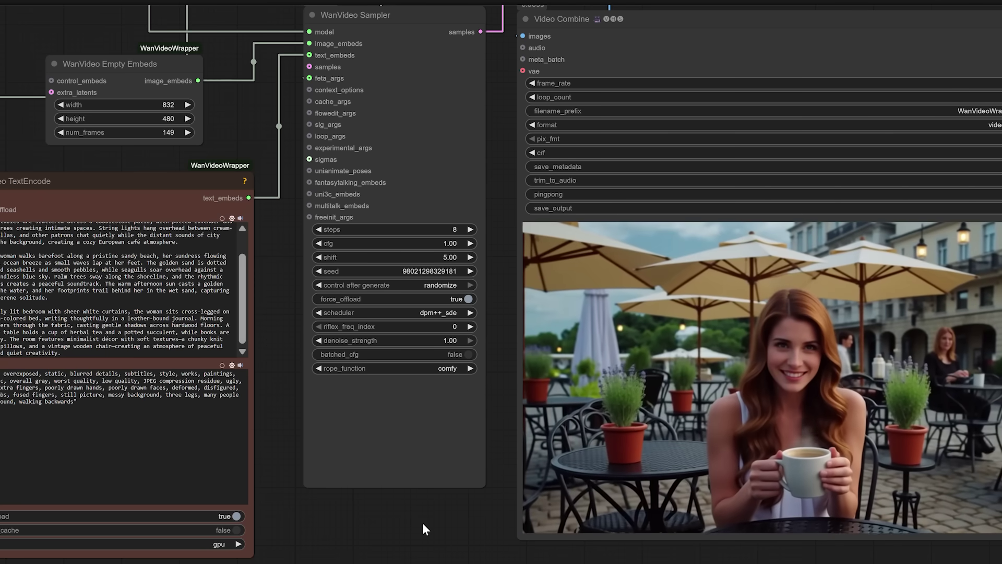
Bring the WanVideo TextEncode node into view and scroll its prompt up to the auburn-haired woman's café shot
{"action": "scroll", "coordinate": [422, 522], "scroll_direction": "down", "scroll_amount": 8}
{"action": "scroll", "coordinate": [422, 521], "scroll_direction": "up", "scroll_amount": 5}
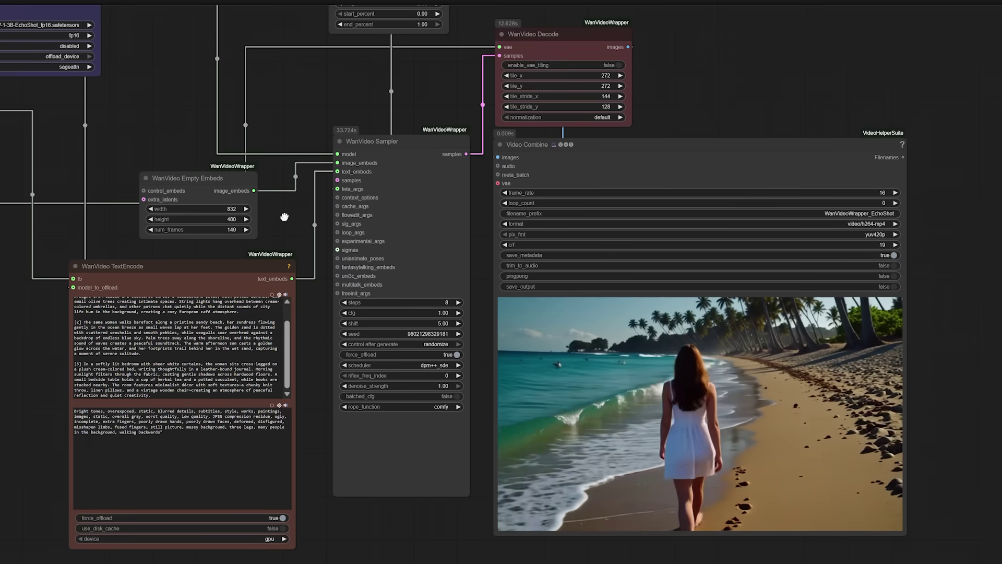
{"action": "left_click_drag", "start_coordinate": [284, 217], "coordinate": [511, 260]}
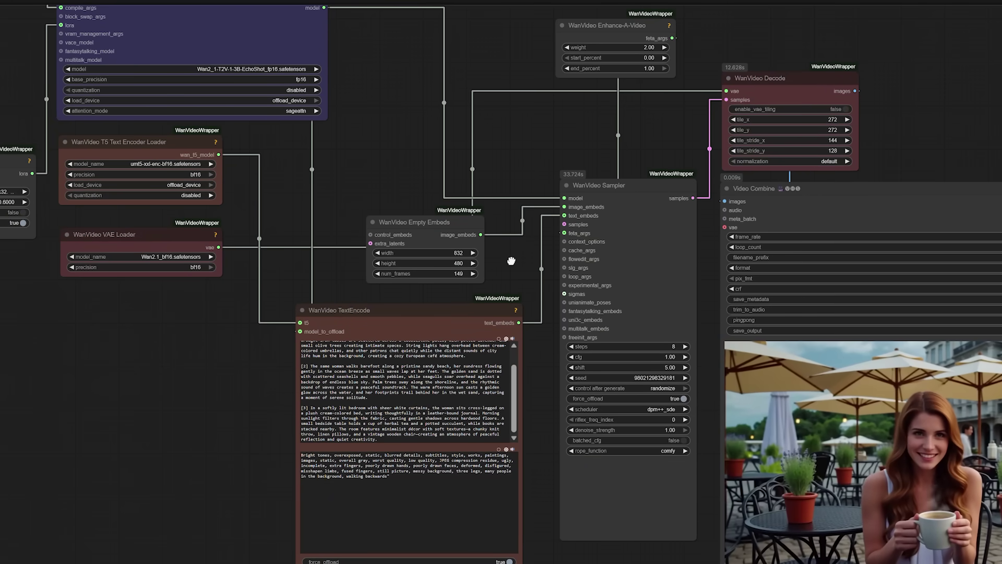
{"action": "left_click_drag", "start_coordinate": [511, 261], "coordinate": [571, 243]}
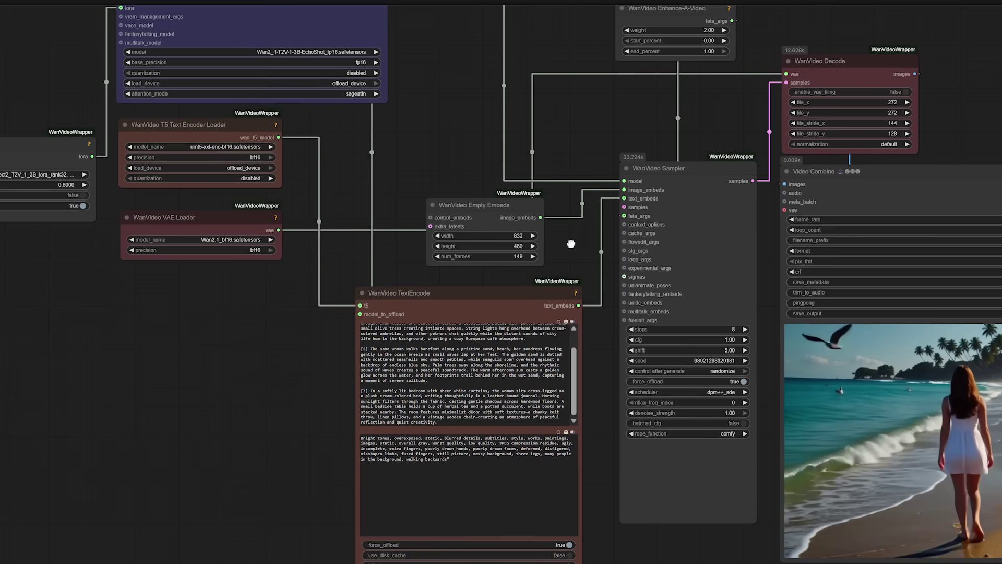
{"action": "left_click_drag", "start_coordinate": [574, 373], "coordinate": [576, 347]}
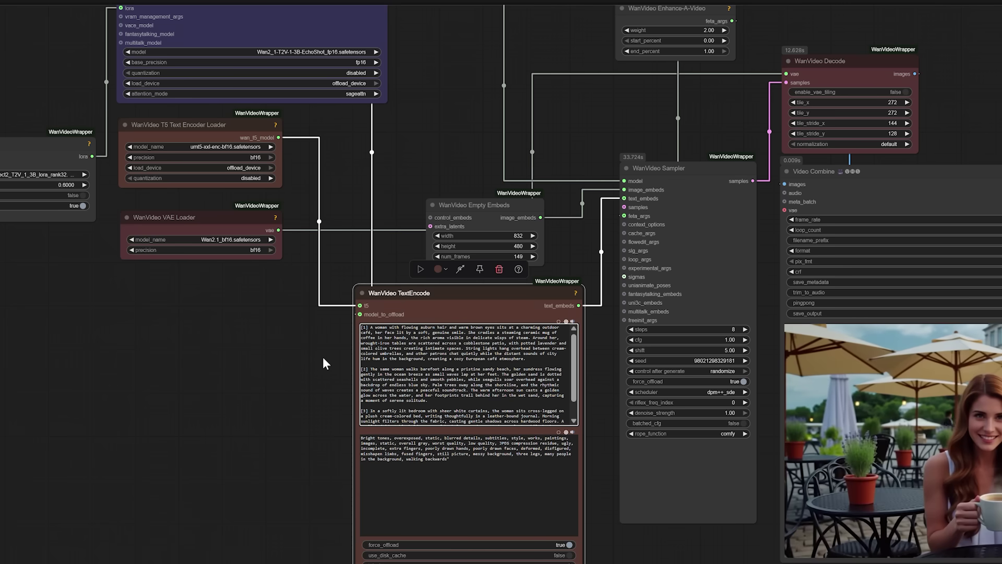
{"action": "scroll", "coordinate": [322, 356], "scroll_direction": "up", "scroll_amount": 1}
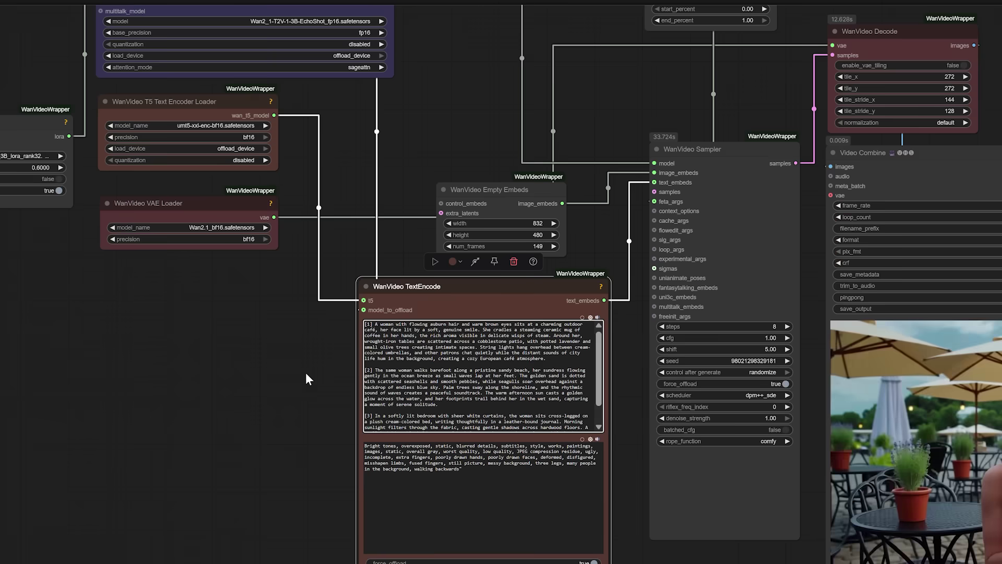
{"action": "scroll", "coordinate": [303, 375], "scroll_direction": "up", "scroll_amount": 3}
{"action": "left_click_drag", "start_coordinate": [327, 368], "coordinate": [202, 341]}
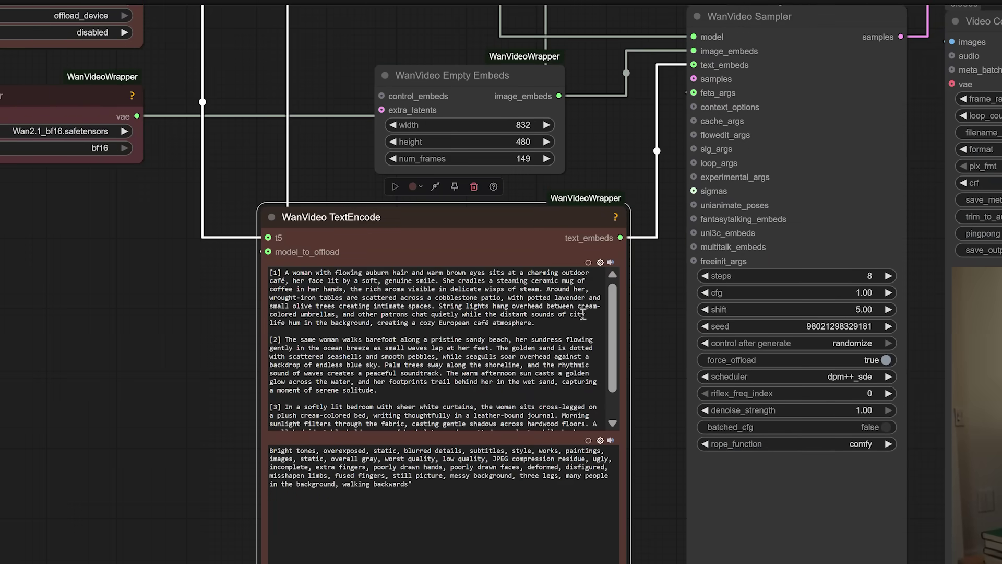
{"action": "scroll", "coordinate": [534, 324], "scroll_direction": "up", "scroll_amount": 4}
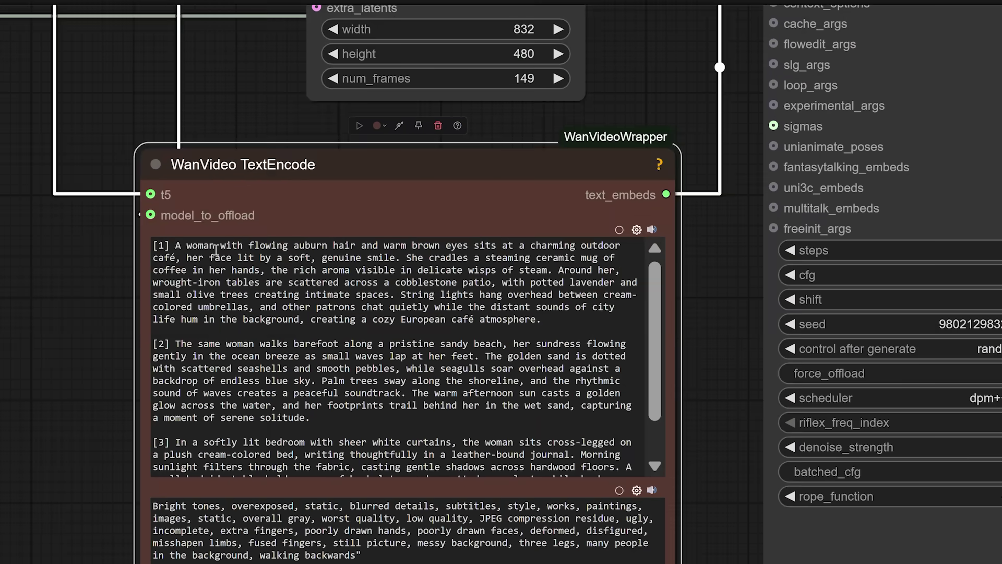
{"action": "left_click_drag", "start_coordinate": [176, 245], "coordinate": [557, 319]}
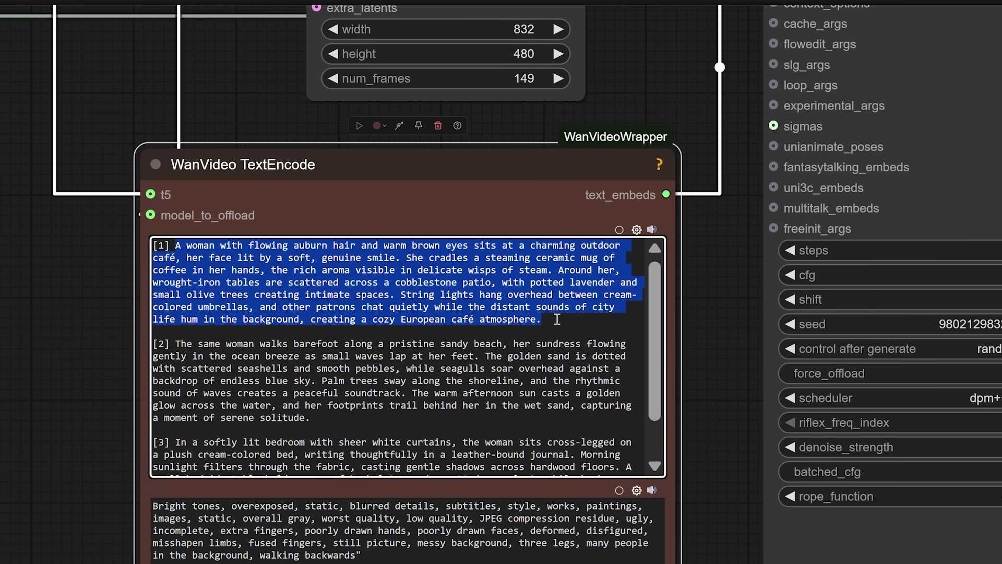
{"action": "left_click", "coordinate": [556, 319]}
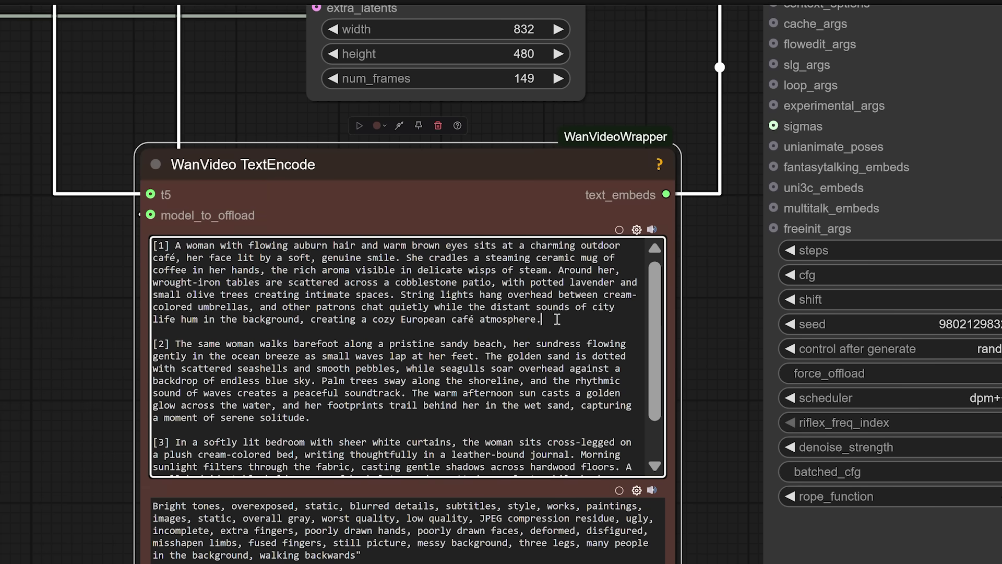
{"action": "left_click_drag", "start_coordinate": [686, 298], "coordinate": [687, 219]}
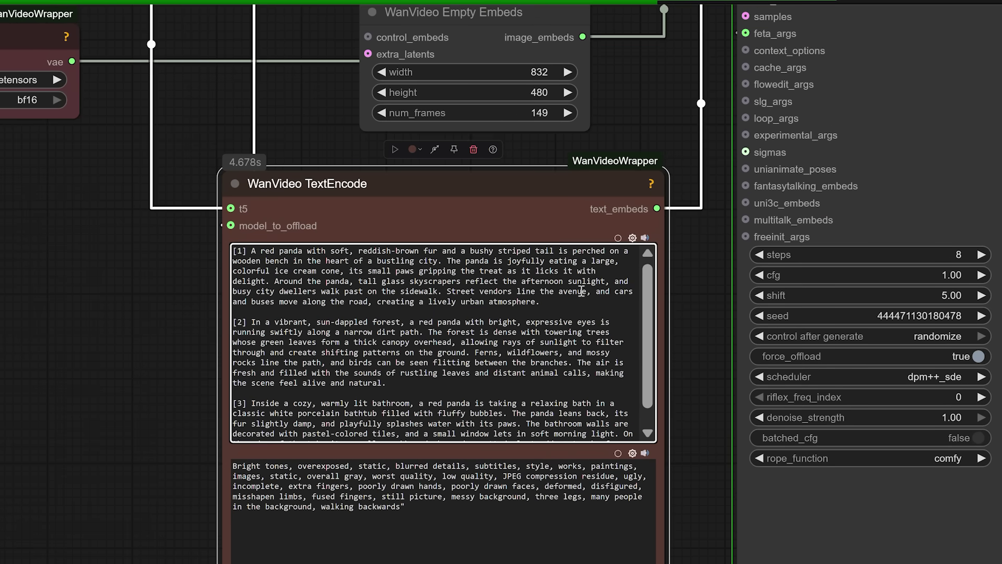
Highlight the red panda city-scene lines in the TextEncode prompt for review, then deselect them
{"action": "left_click_drag", "start_coordinate": [609, 251], "coordinate": [632, 281]}
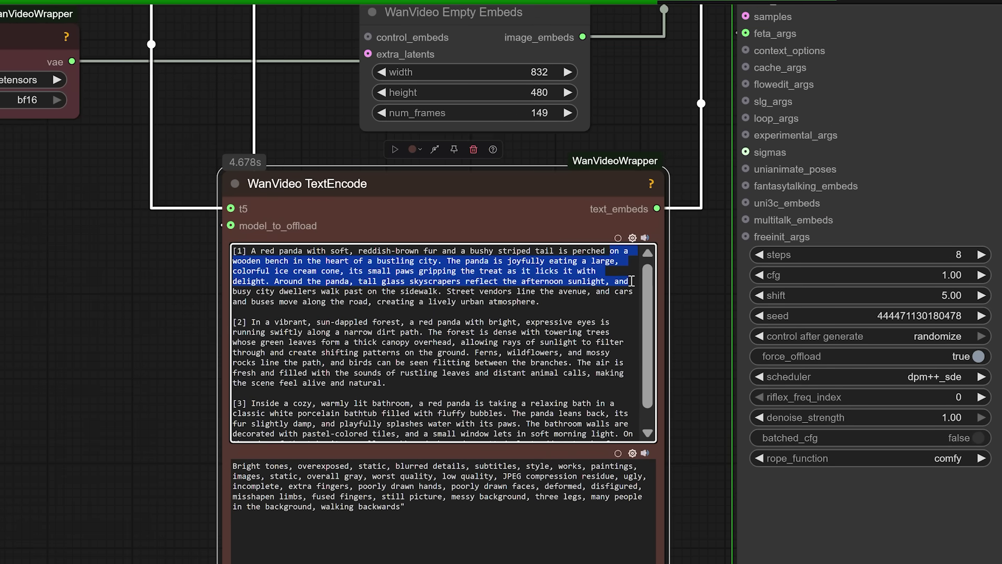
{"action": "left_click", "coordinate": [465, 322]}
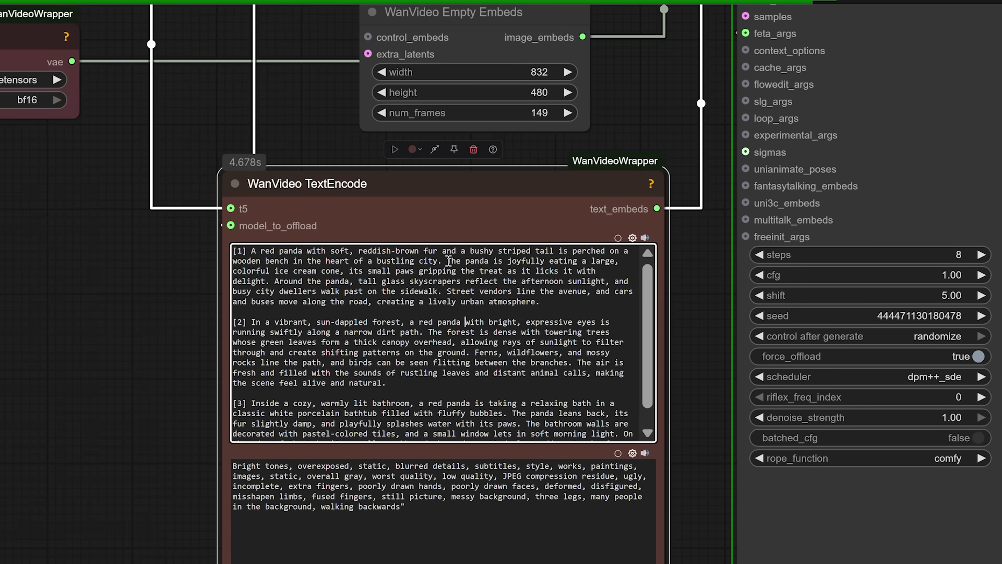
{"action": "left_click_drag", "start_coordinate": [447, 260], "coordinate": [630, 301]}
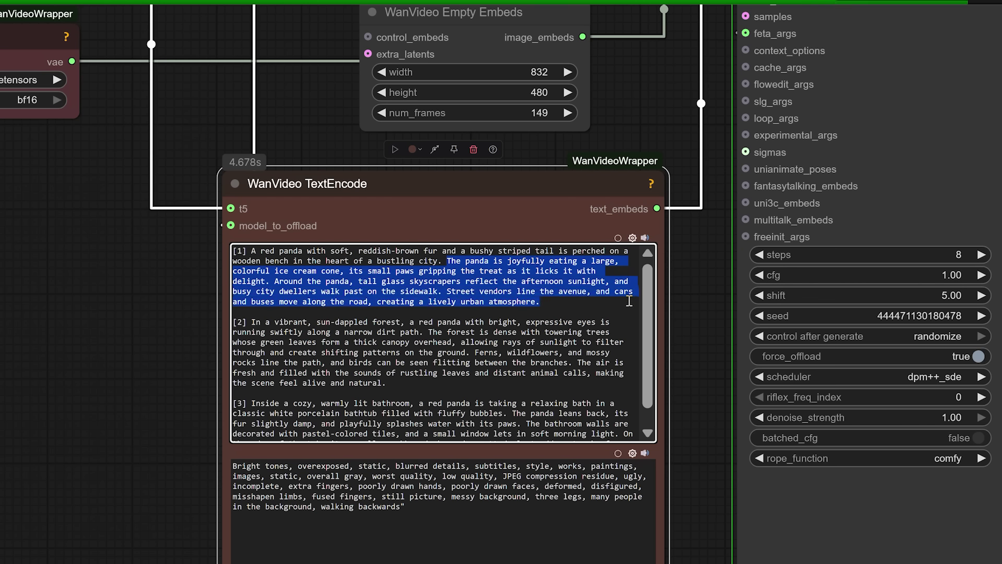
{"action": "left_click", "coordinate": [344, 343]}
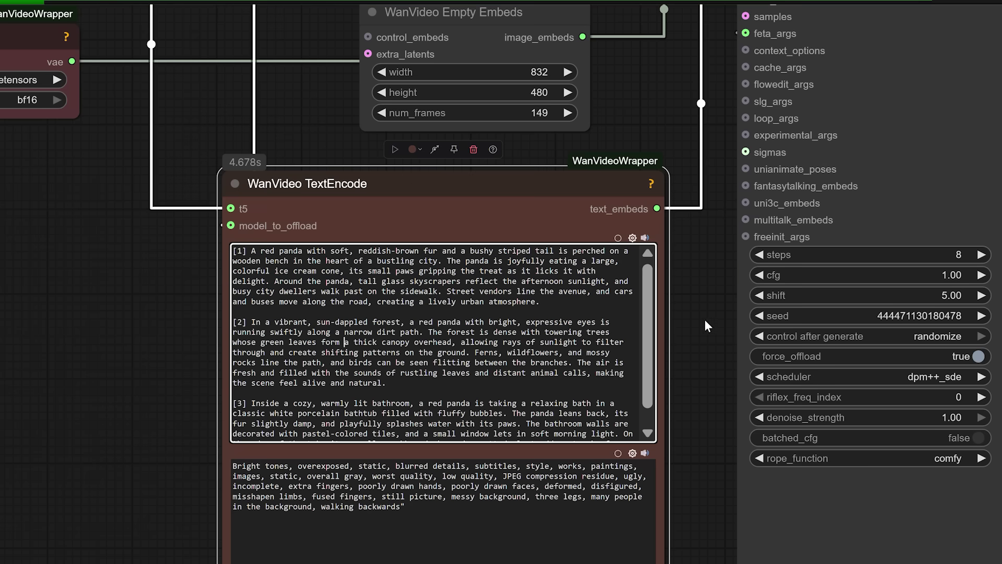
Zoom out and pan the graph to reveal the Video Combine preview of the red panda clip
{"action": "left_click_drag", "start_coordinate": [693, 320], "coordinate": [543, 289]}
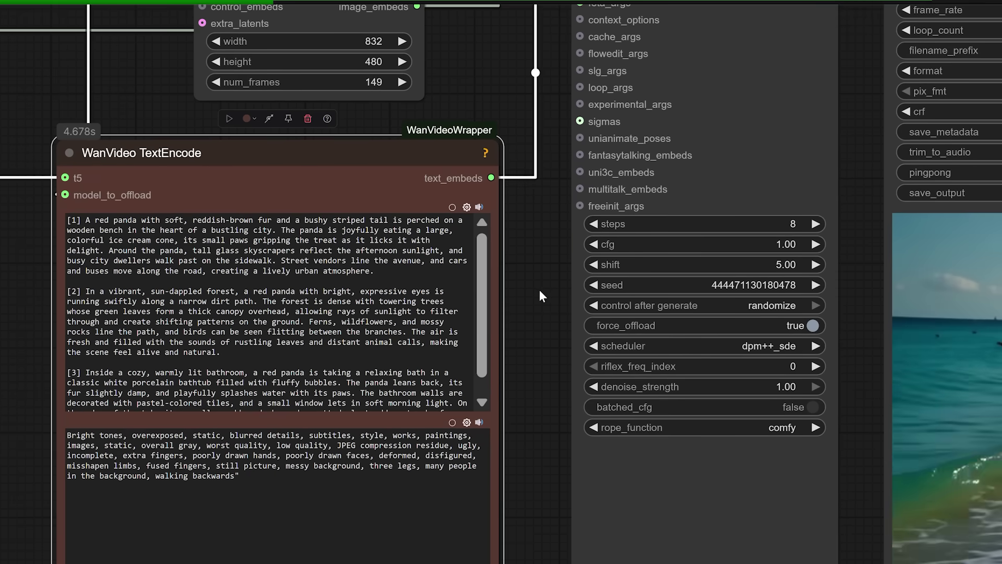
{"action": "scroll", "coordinate": [554, 258], "scroll_direction": "down", "scroll_amount": 1}
{"action": "scroll", "coordinate": [552, 263], "scroll_direction": "down", "scroll_amount": 1}
{"action": "scroll", "coordinate": [543, 272], "scroll_direction": "down", "scroll_amount": 1}
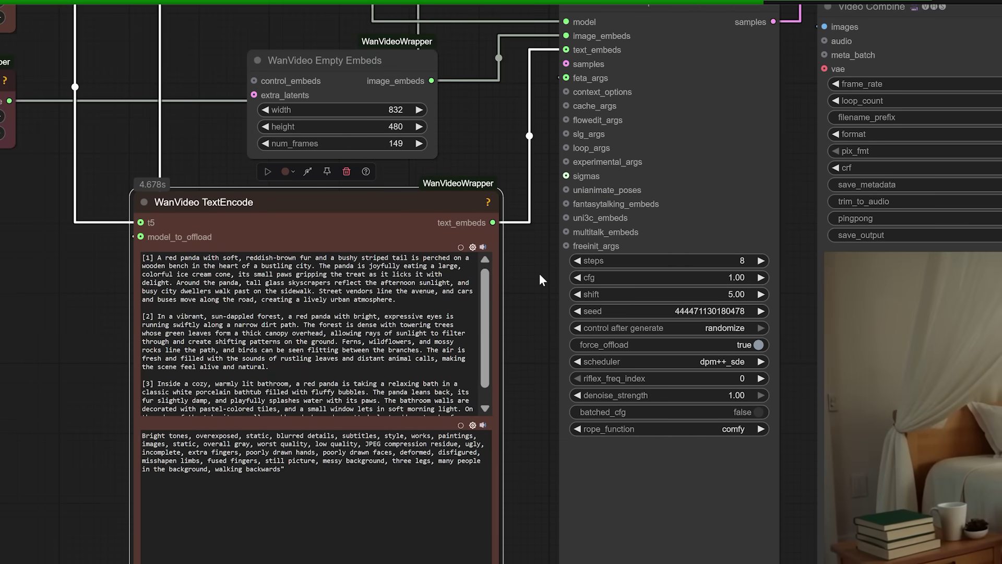
{"action": "left_click_drag", "start_coordinate": [486, 339], "coordinate": [485, 349]}
{"action": "scroll", "coordinate": [567, 274], "scroll_direction": "down", "scroll_amount": 3}
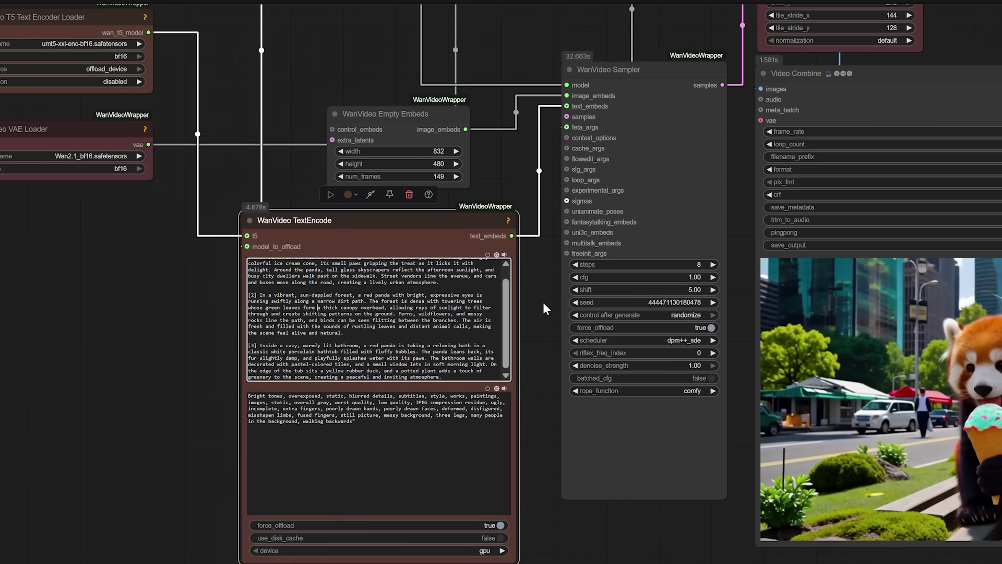
{"action": "left_click_drag", "start_coordinate": [542, 303], "coordinate": [232, 250]}
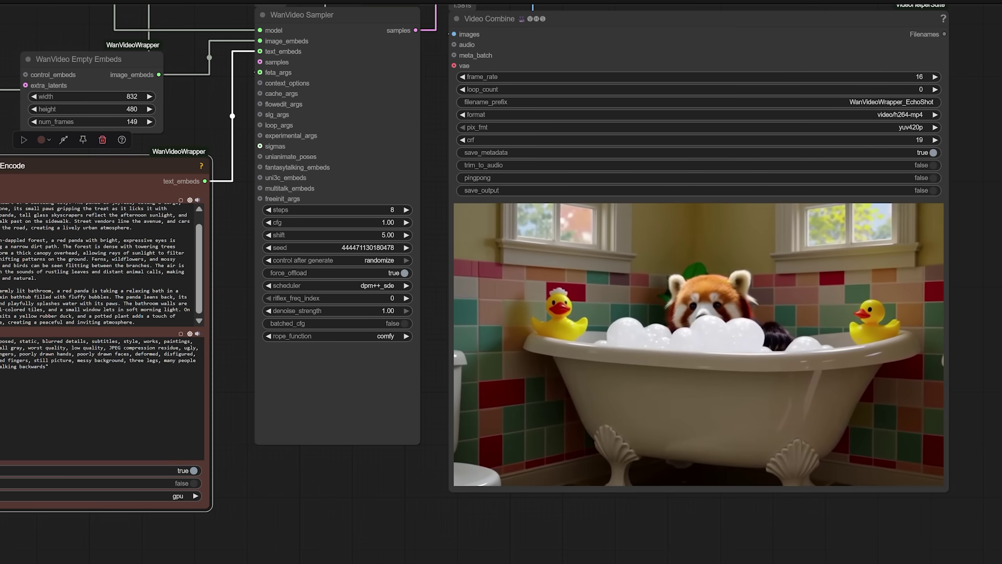
Queue another generation with Ctrl+Enter, then review the city, forest and bathroom prompt paragraphs
{"action": "key", "text": "ctrl+Return"}
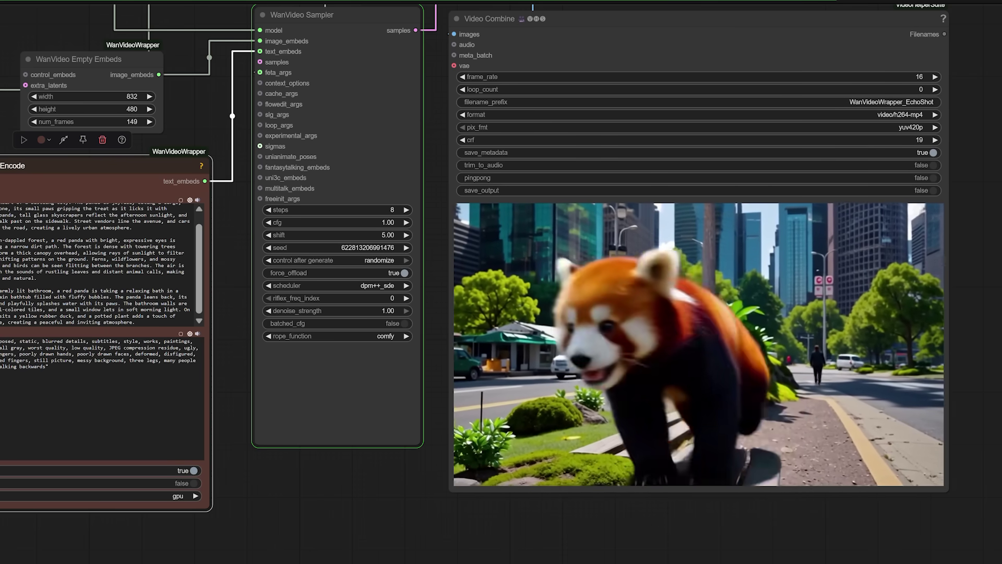
{"action": "scroll", "coordinate": [156, 245], "scroll_direction": "up", "scroll_amount": 1}
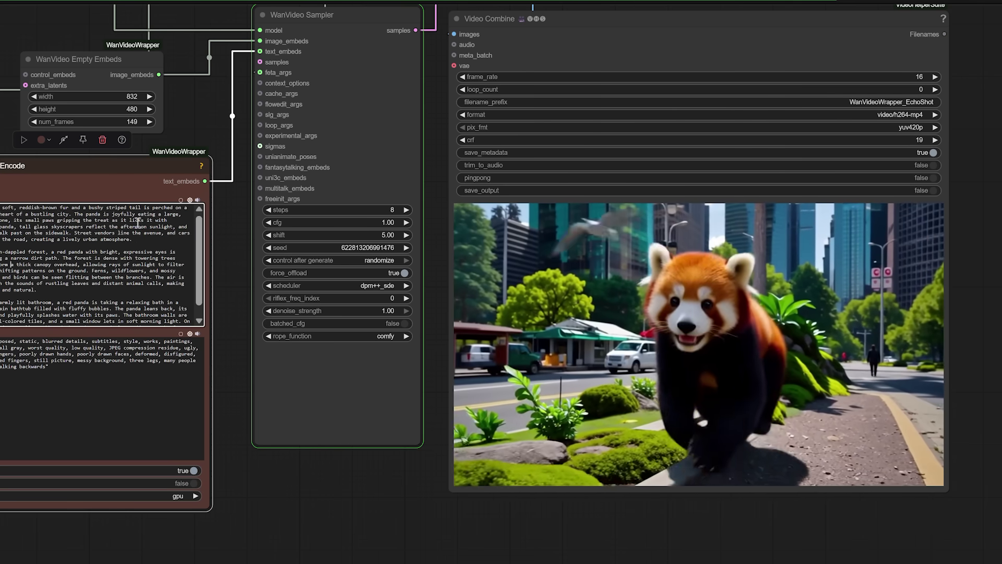
{"action": "triple_click", "coordinate": [142, 239]}
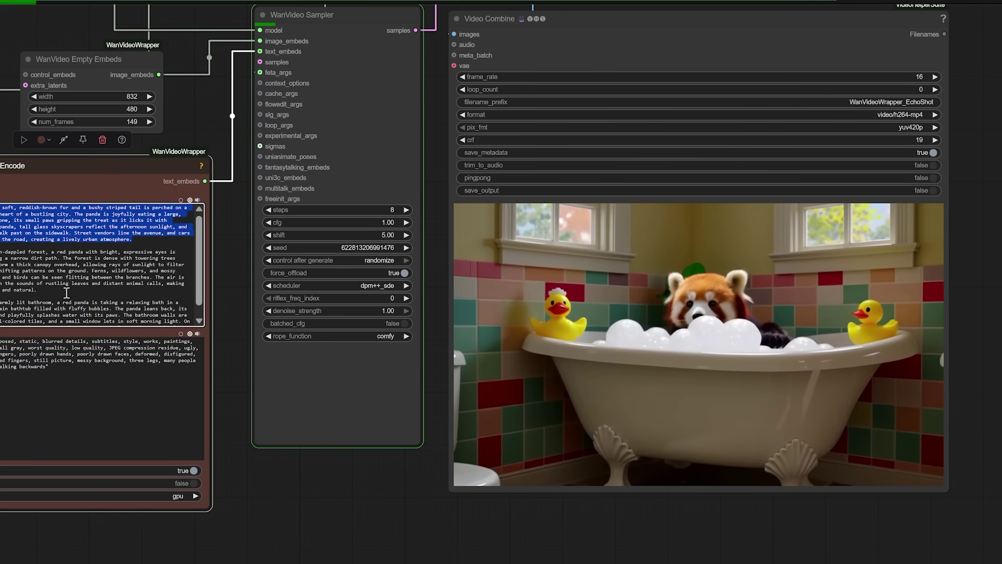
{"action": "left_click_drag", "start_coordinate": [38, 290], "coordinate": [4, 252]}
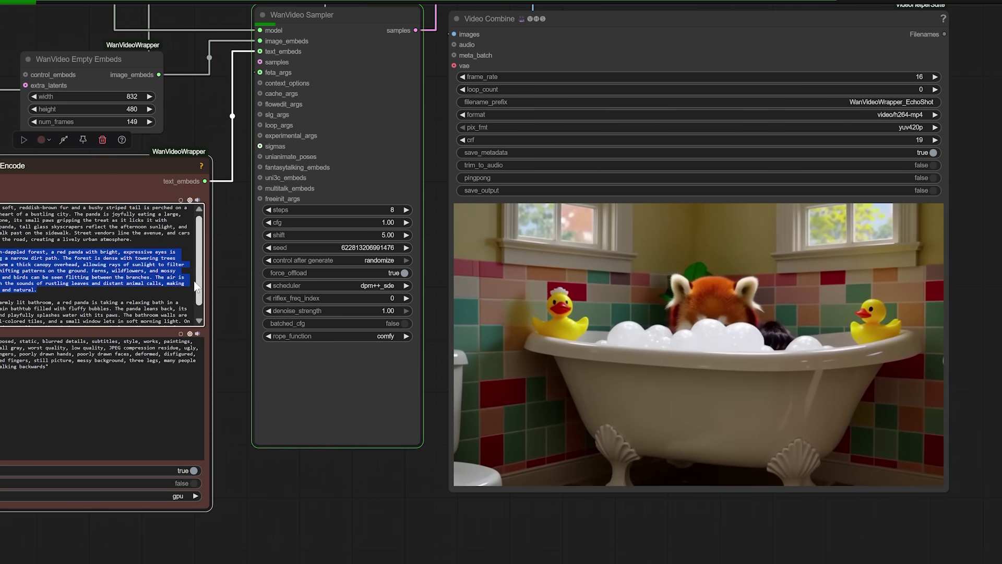
{"action": "scroll", "coordinate": [198, 290], "scroll_direction": "down", "scroll_amount": 1}
{"action": "left_click_drag", "start_coordinate": [153, 322], "coordinate": [3, 290]}
{"action": "left_click", "coordinate": [85, 314]}
Select the entire negative prompt, then return focus to the main prompt text
{"action": "left_click", "coordinate": [54, 372]}
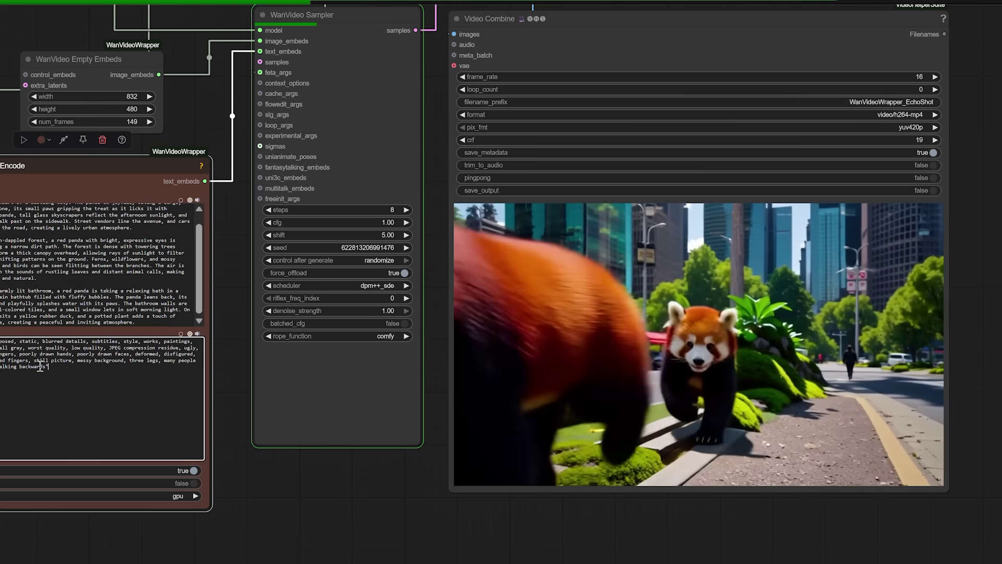
{"action": "key", "text": "ctrl+a"}
{"action": "left_click", "coordinate": [160, 278]}
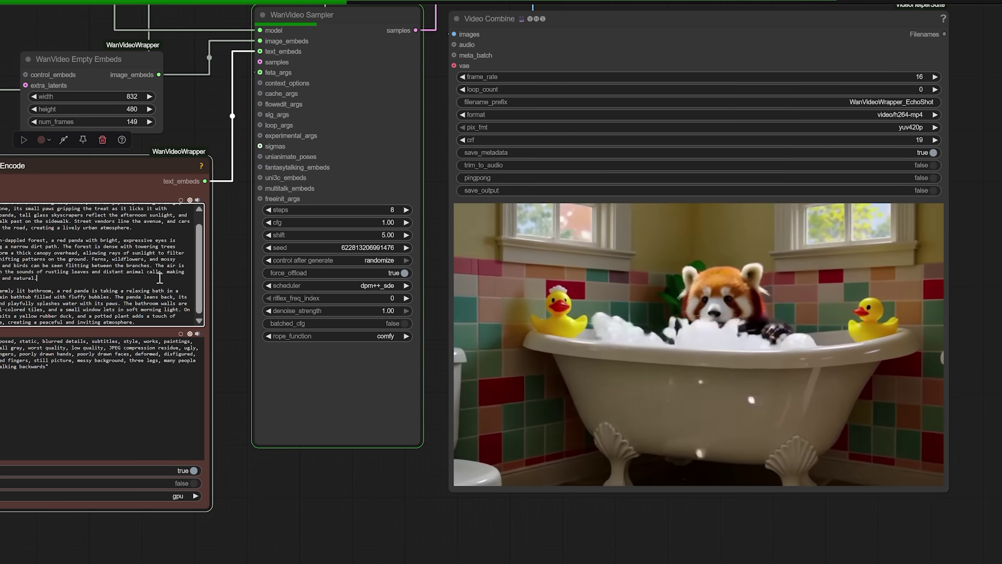
{"action": "left_click", "coordinate": [224, 368]}
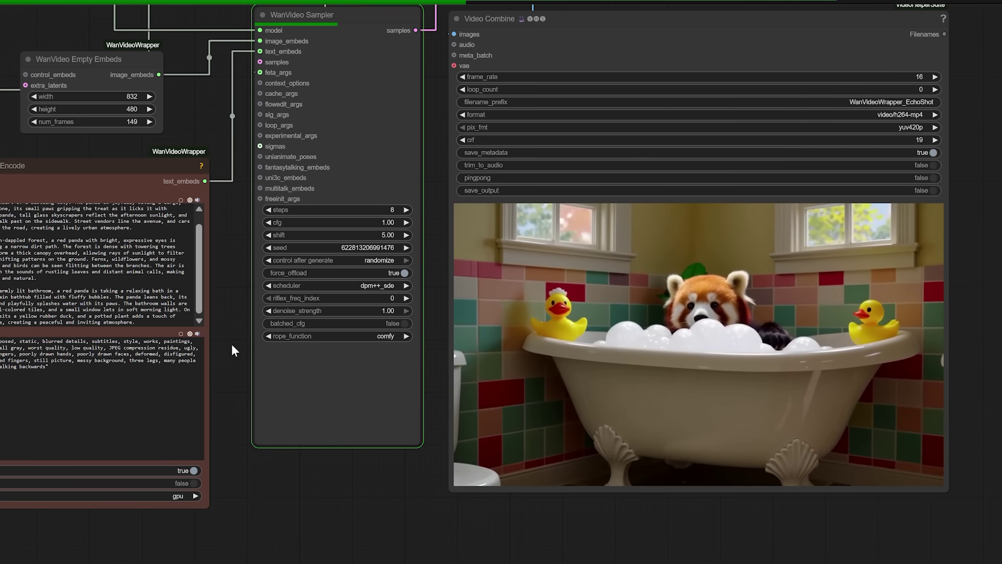
{"action": "left_click", "coordinate": [204, 295]}
{"action": "scroll", "coordinate": [204, 295], "scroll_direction": "up", "scroll_amount": 1}
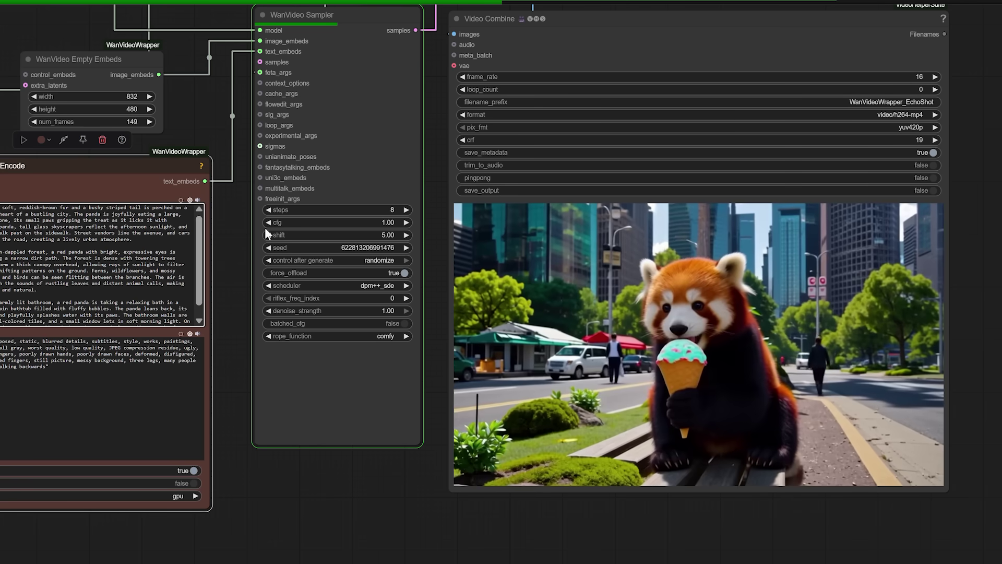